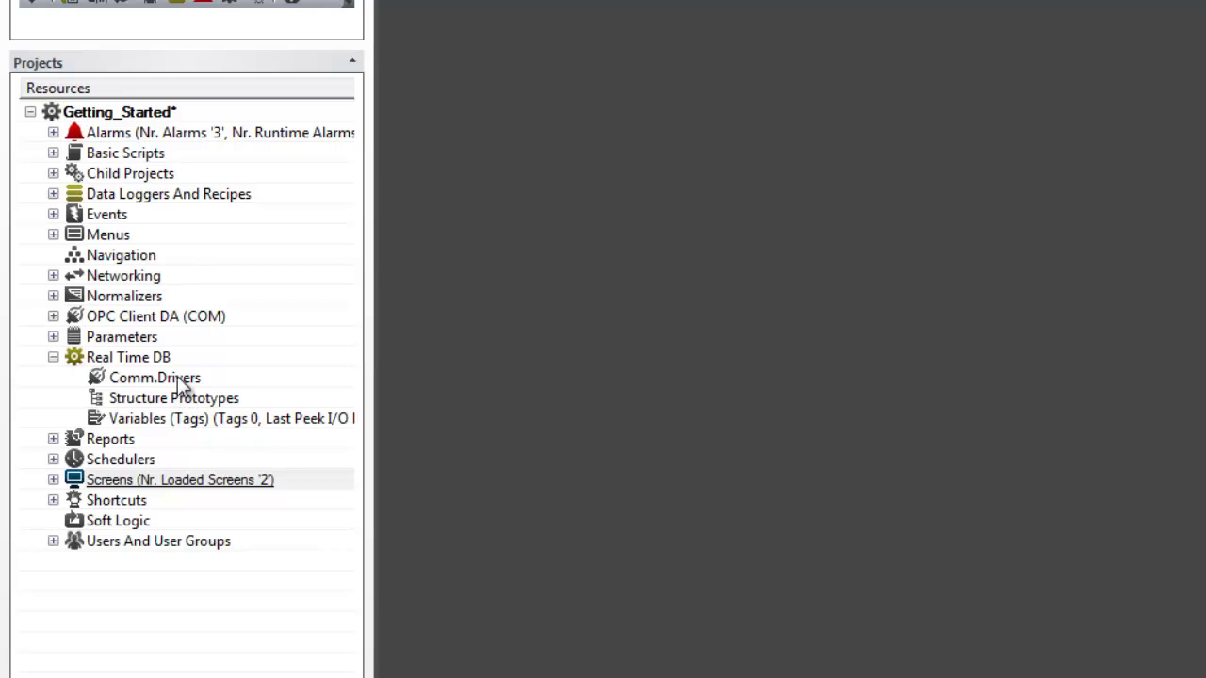
# Add the Modbus Ethernet TCP-IP driver from the Modbus family to Comm.Drivers.
pyautogui.rightClick(181, 384)
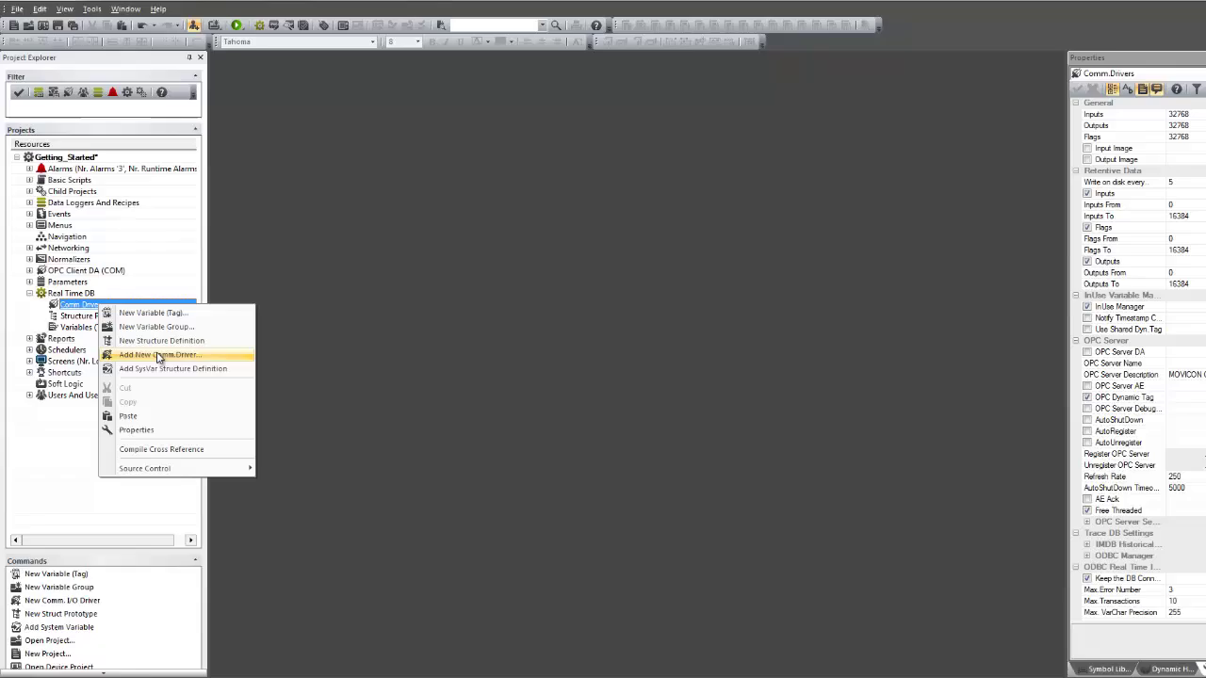
pyautogui.click(29, 350)
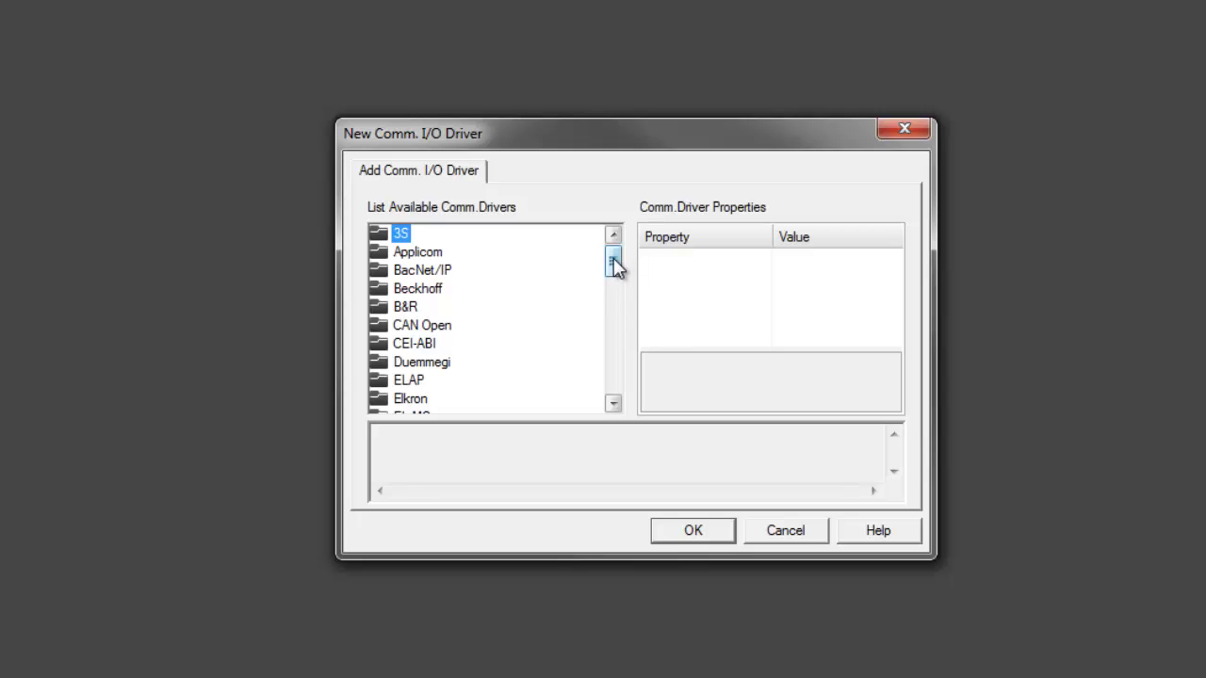
pyautogui.moveTo(614, 266); pyautogui.dragTo(627, 339)
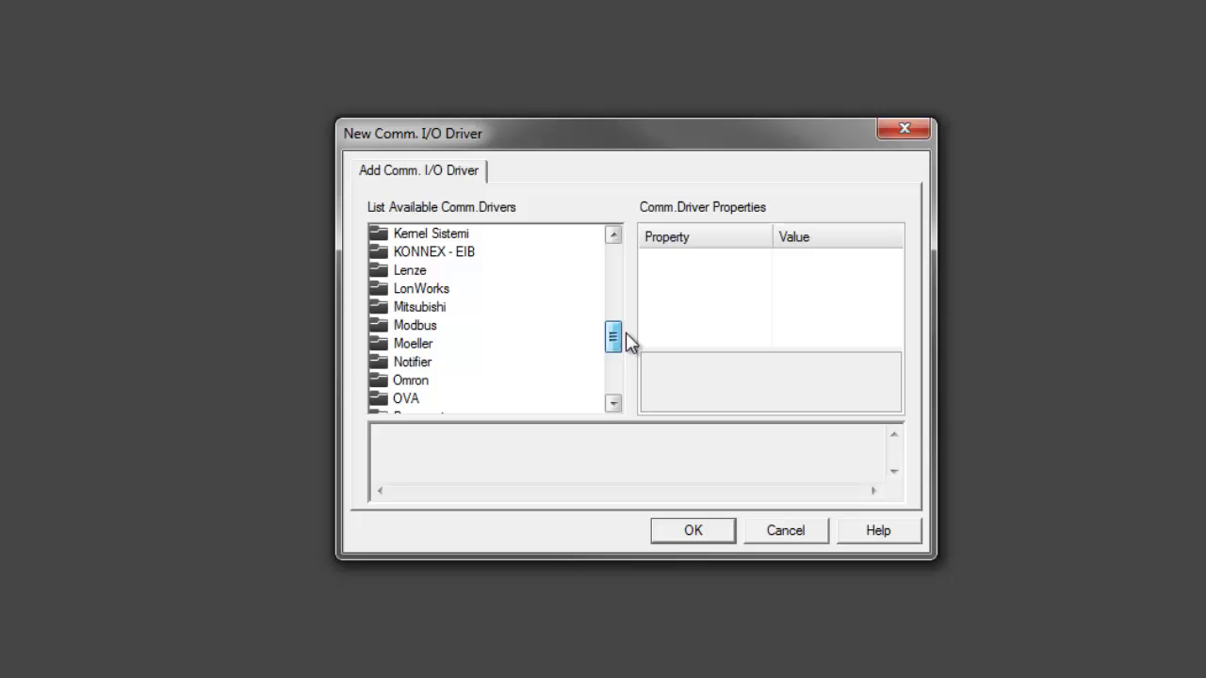
pyautogui.doubleClick(421, 329)
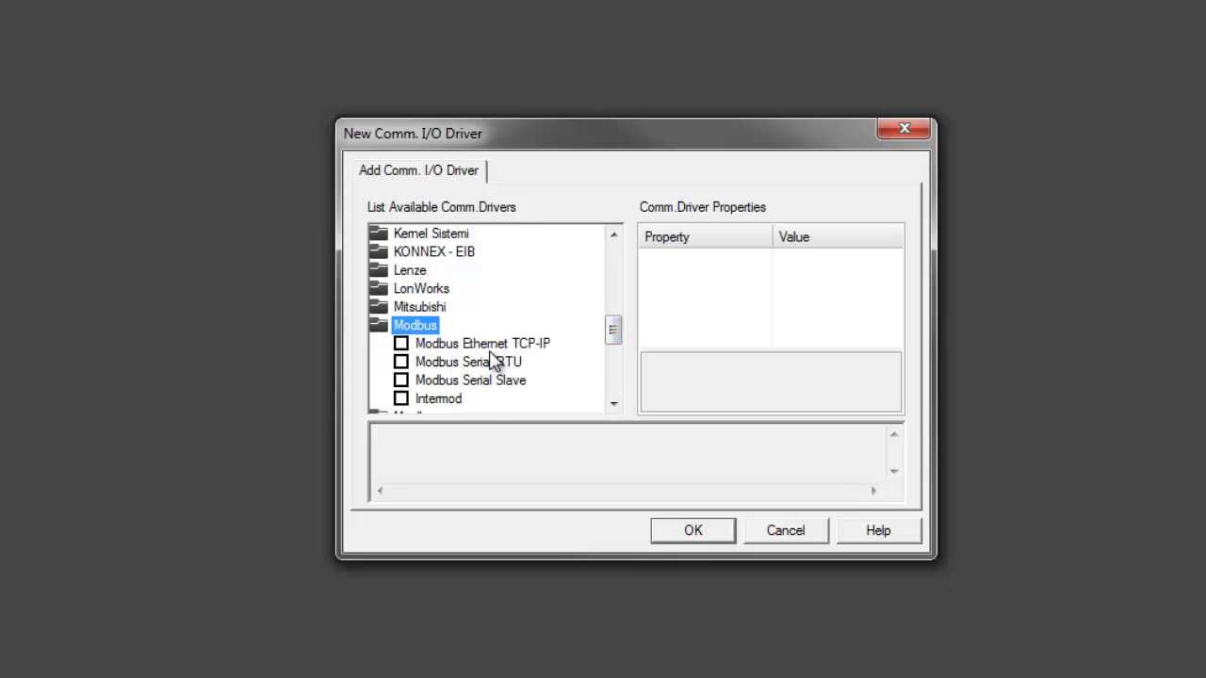
pyautogui.click(491, 346)
pyautogui.click(701, 526)
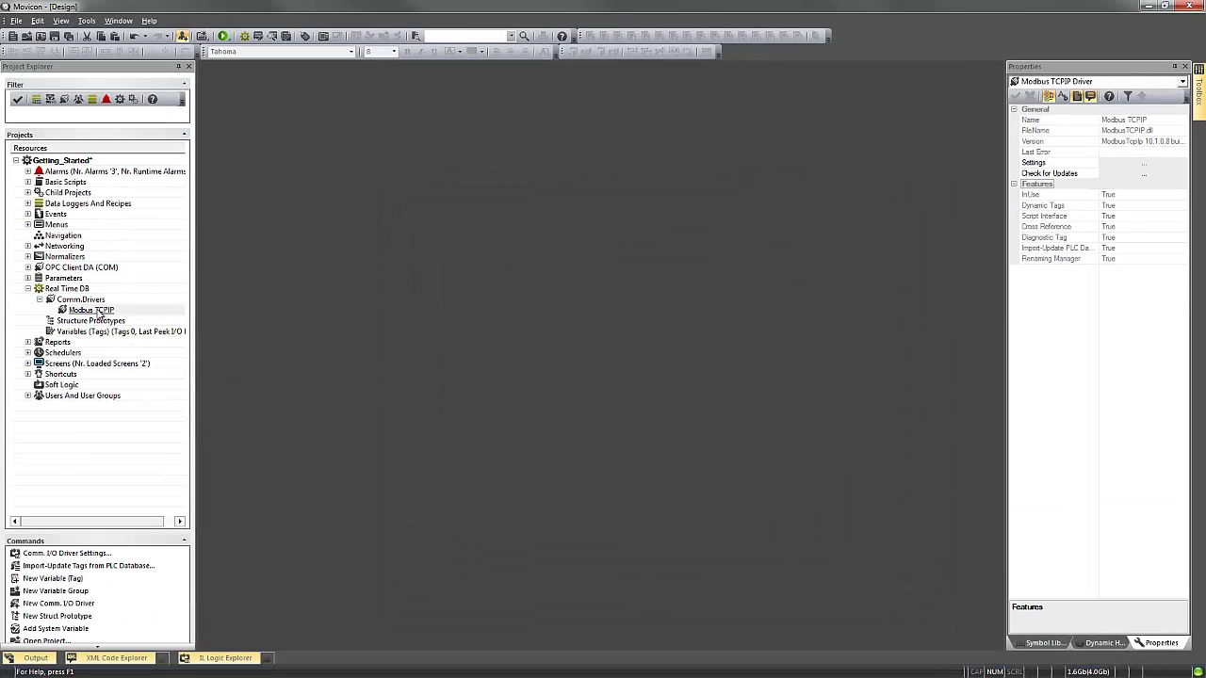
# Add a station named Sim1 with server address 192.168.1.17 to the Modbus TCPIP driver.
pyautogui.doubleClick(99, 313)
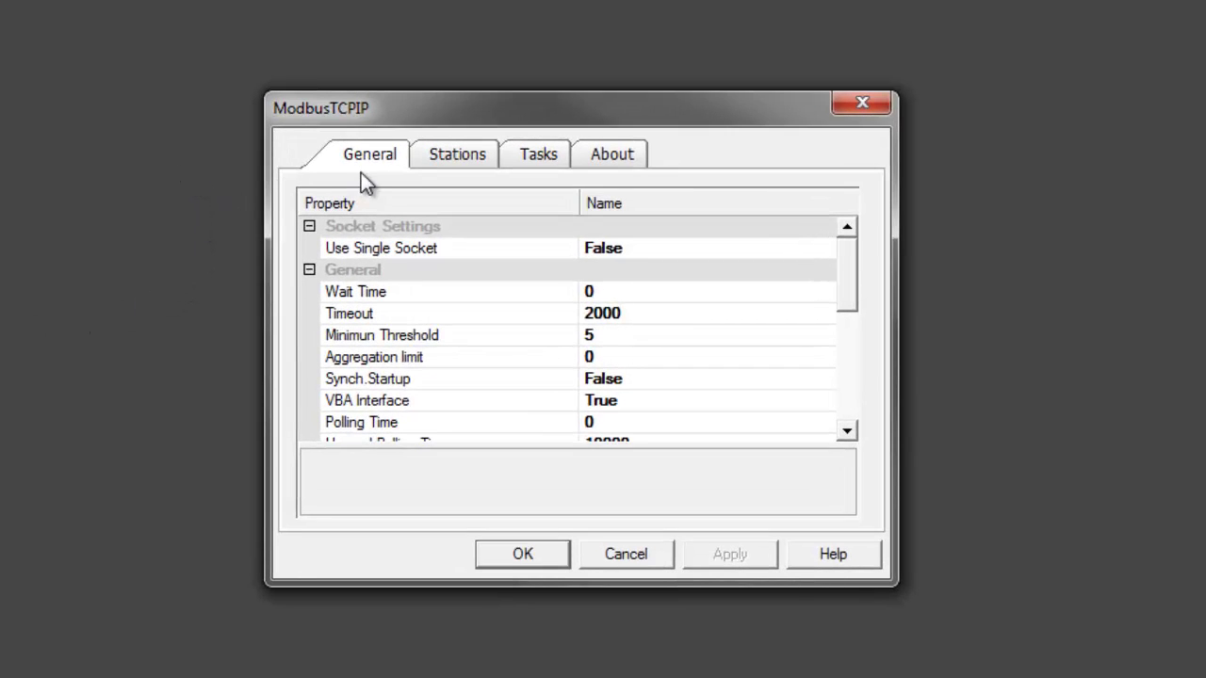
pyautogui.click(459, 158)
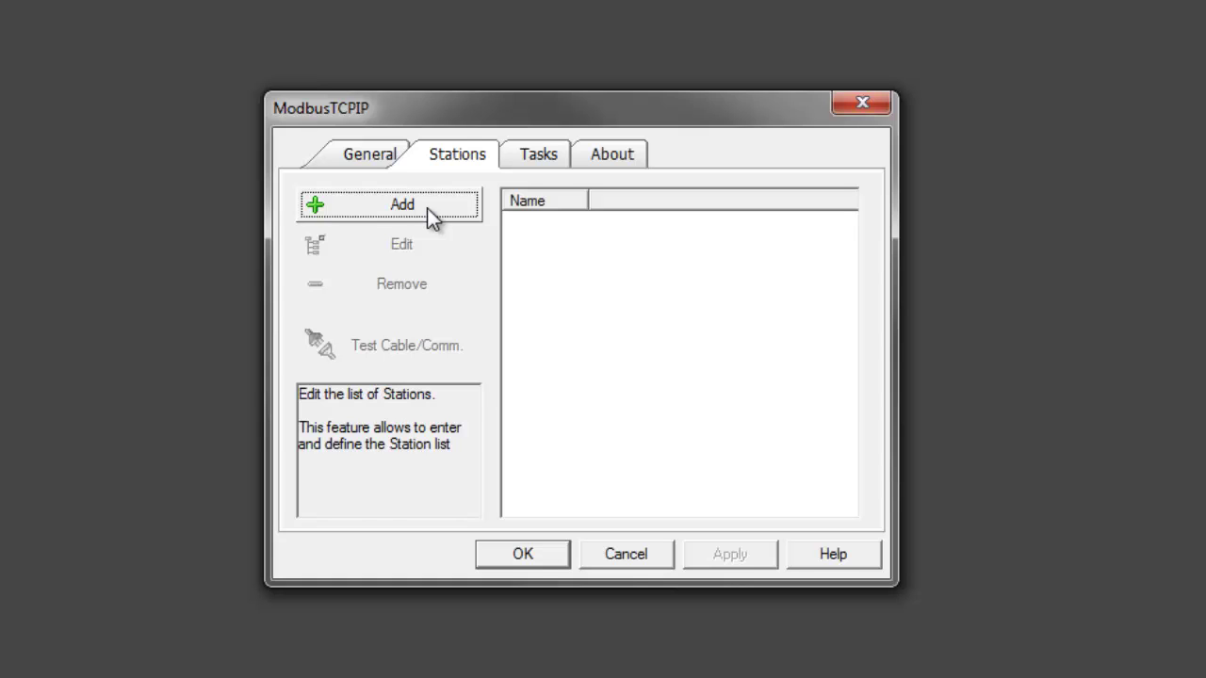
pyautogui.click(426, 208)
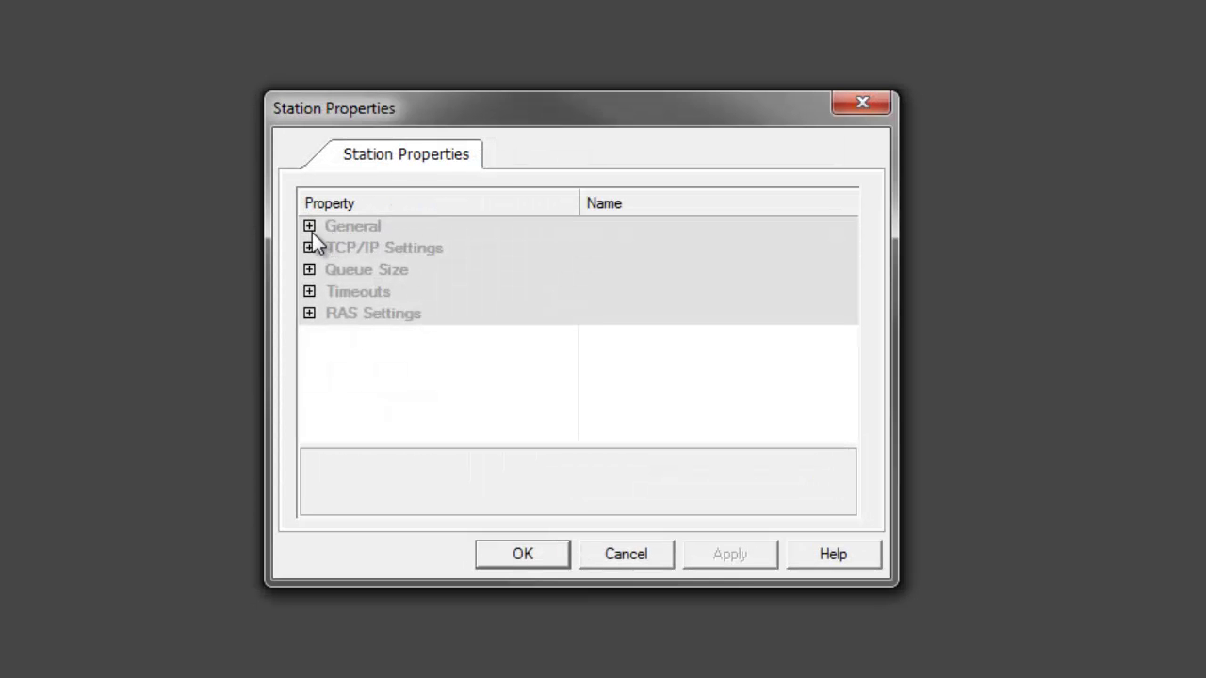
pyautogui.click(309, 227)
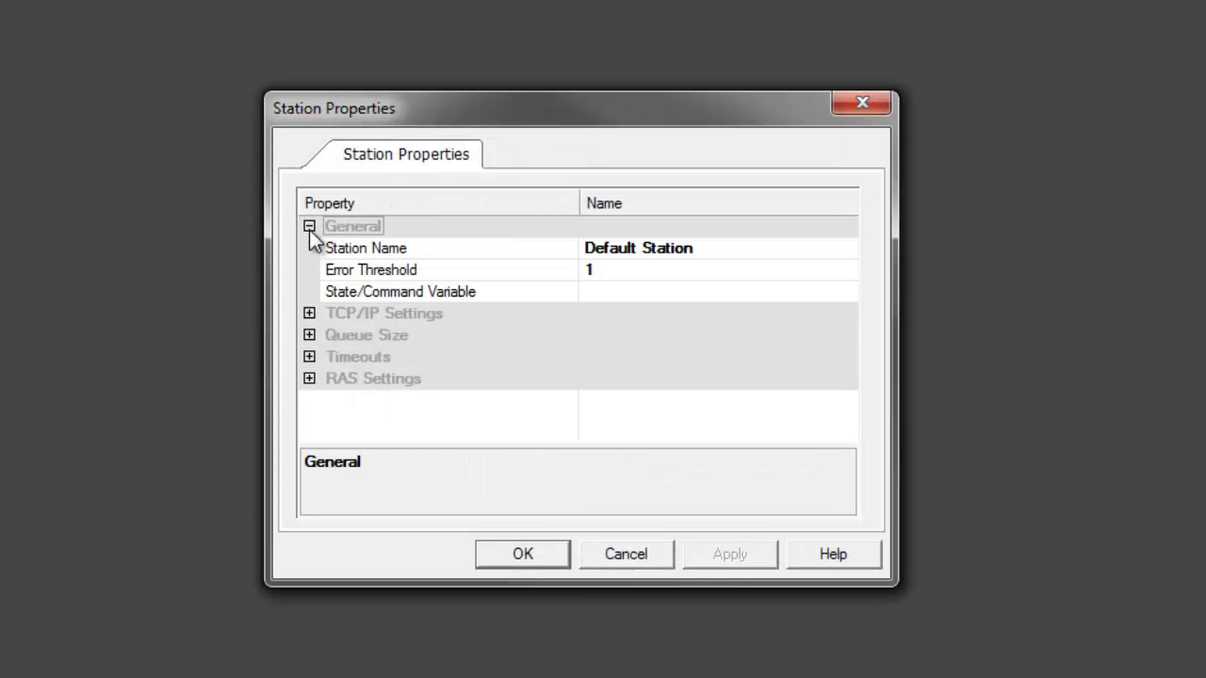
pyautogui.click(697, 247)
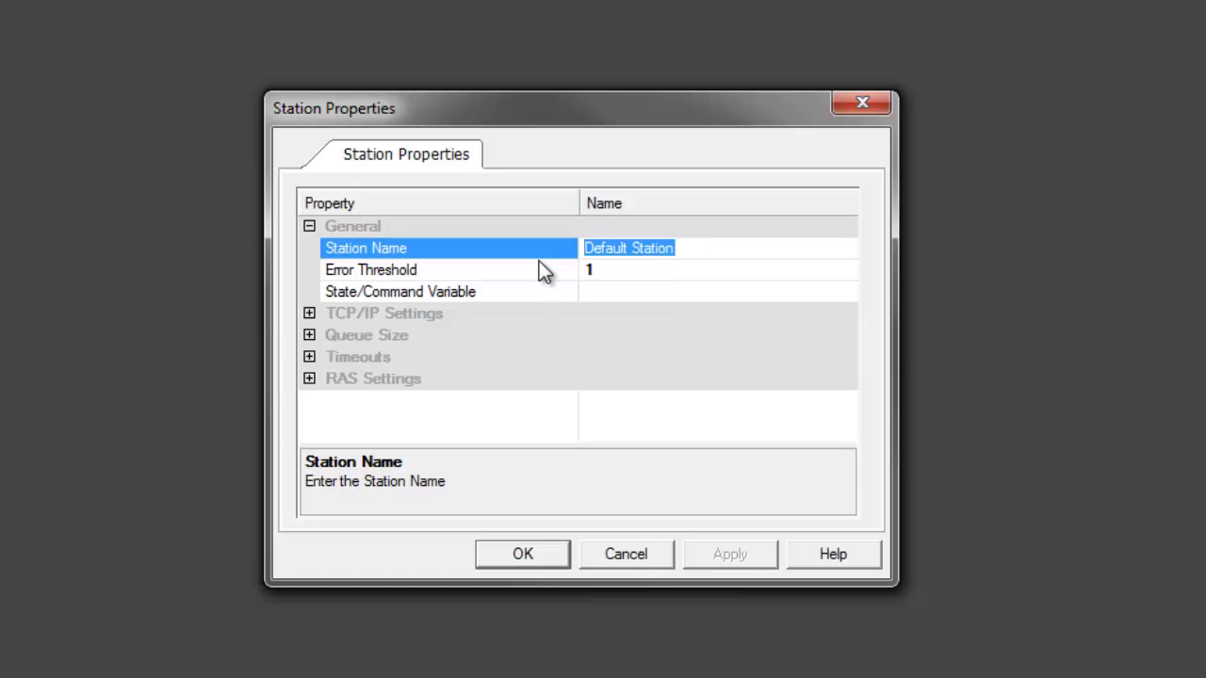
pyautogui.write('Sim1')
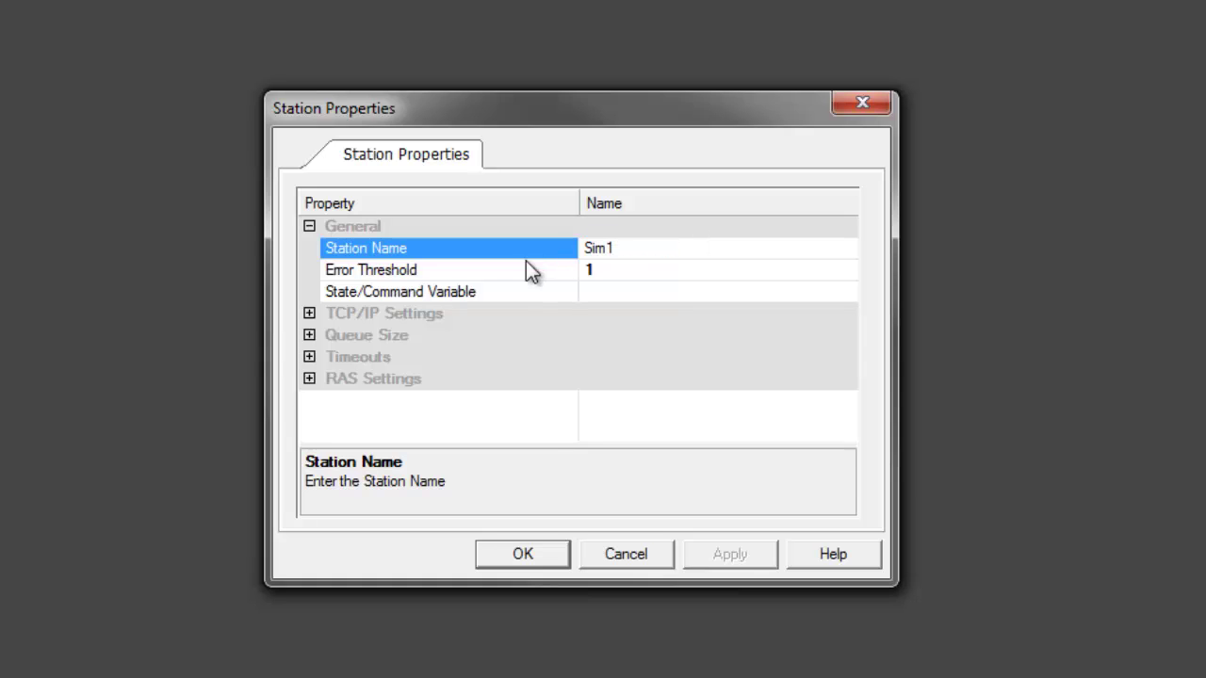
pyautogui.click(310, 314)
pyautogui.click(680, 335)
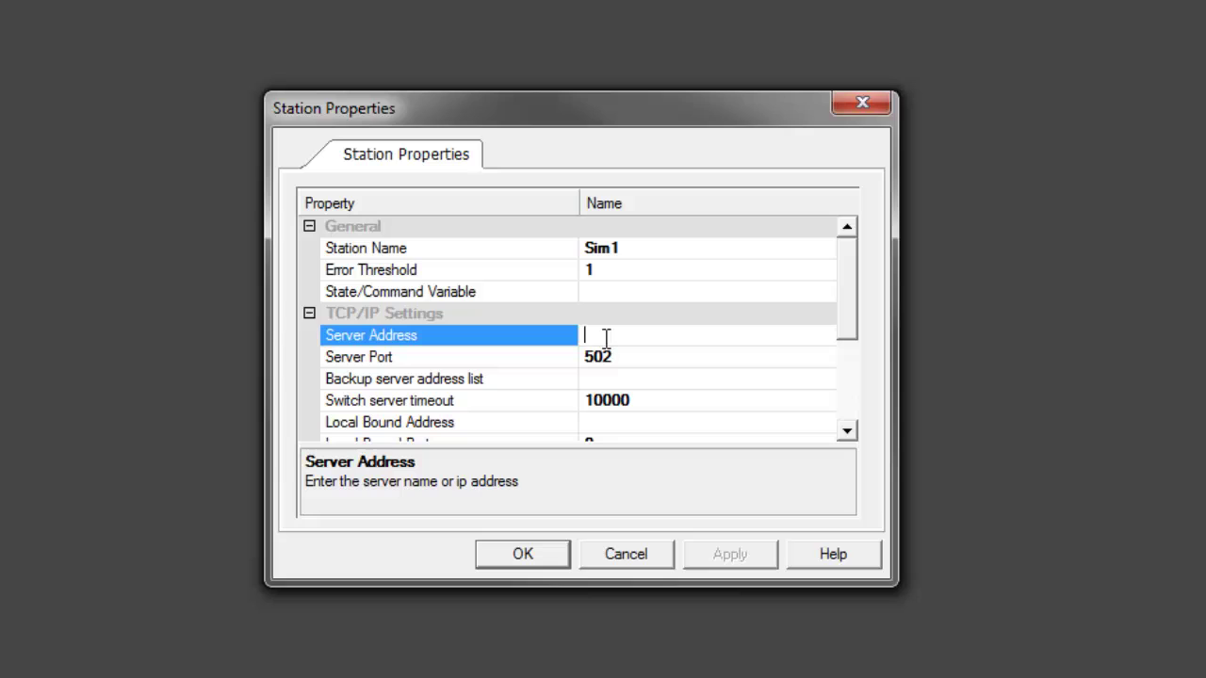
pyautogui.write('192.168.1.17')
pyautogui.click(532, 555)
pyautogui.click(513, 557)
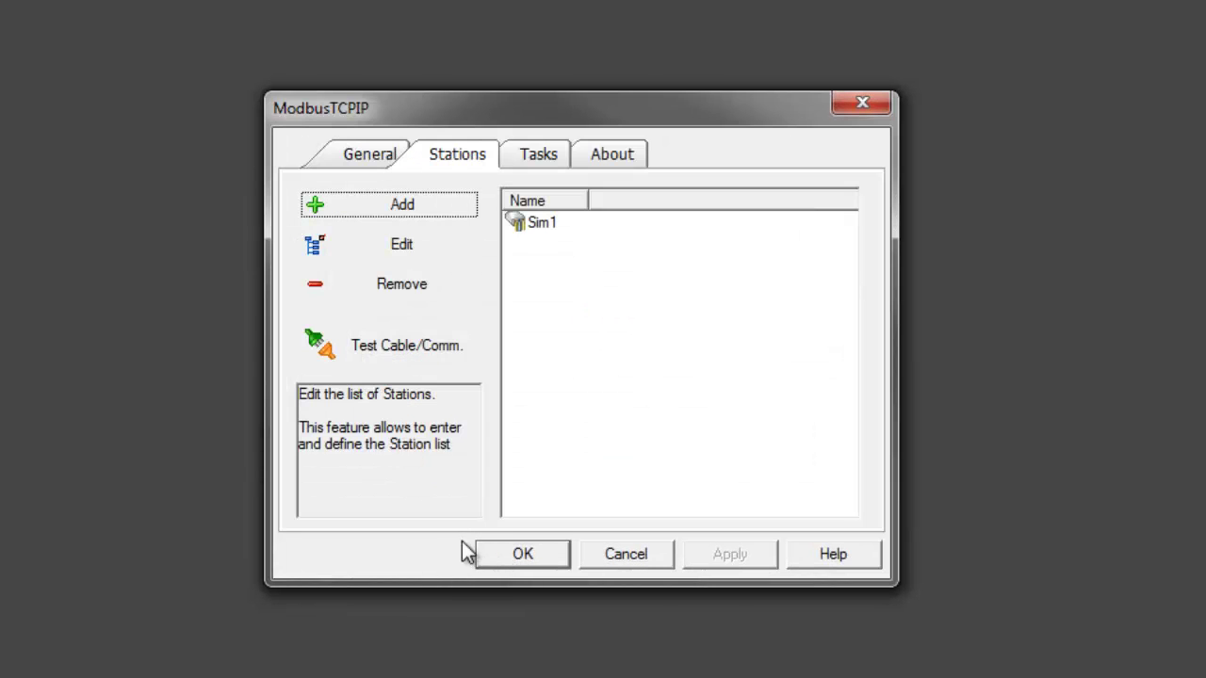
# Run the communication test for station Sim1, acknowledge success, and close the driver settings.
pyautogui.click(384, 359)
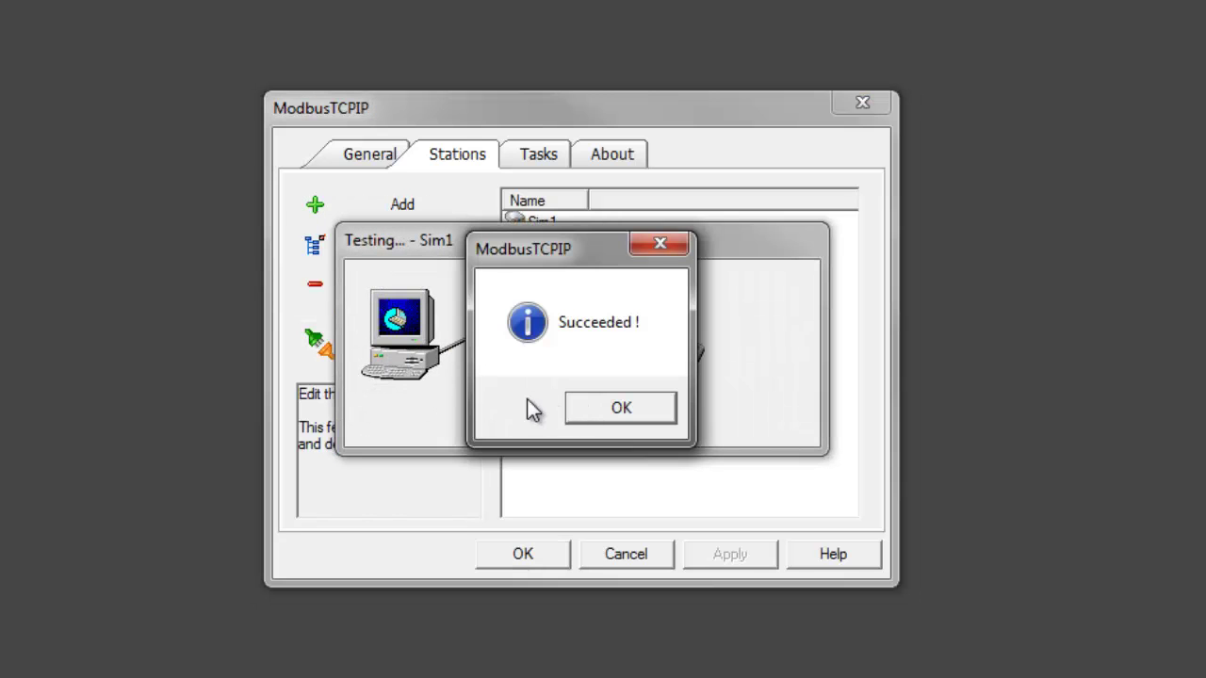
pyautogui.click(621, 409)
pyautogui.click(552, 553)
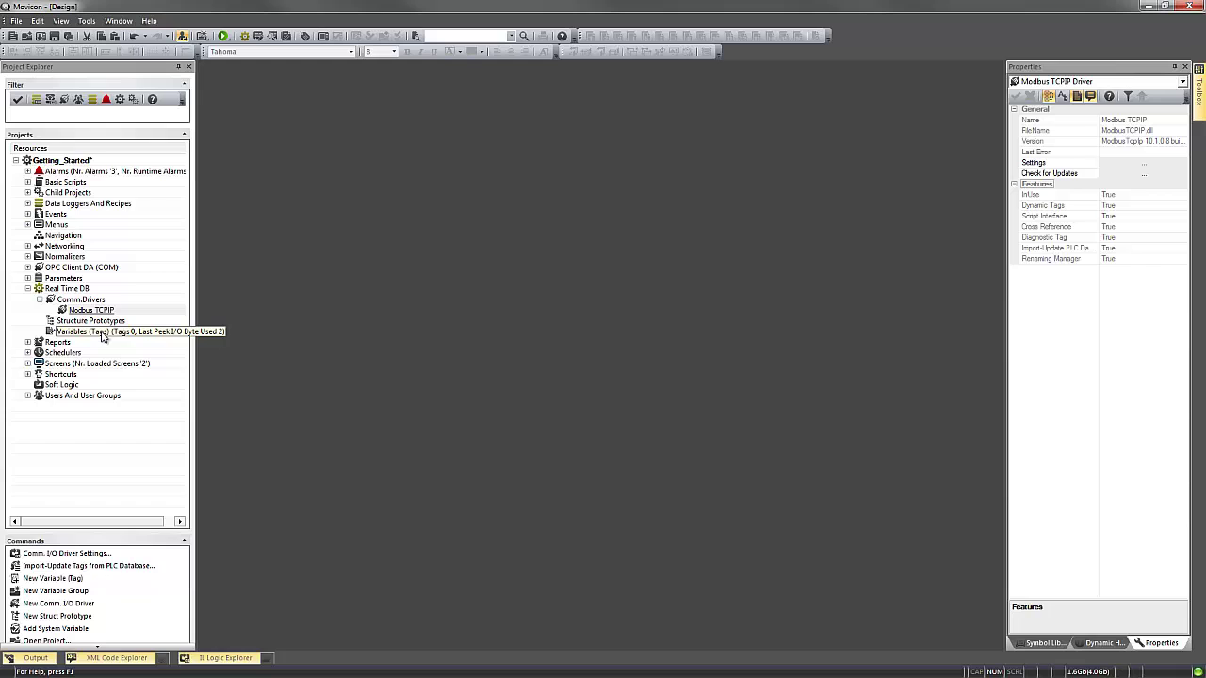
# Create a new variable tag with the default name VAR00001.
pyautogui.rightClick(104, 334)
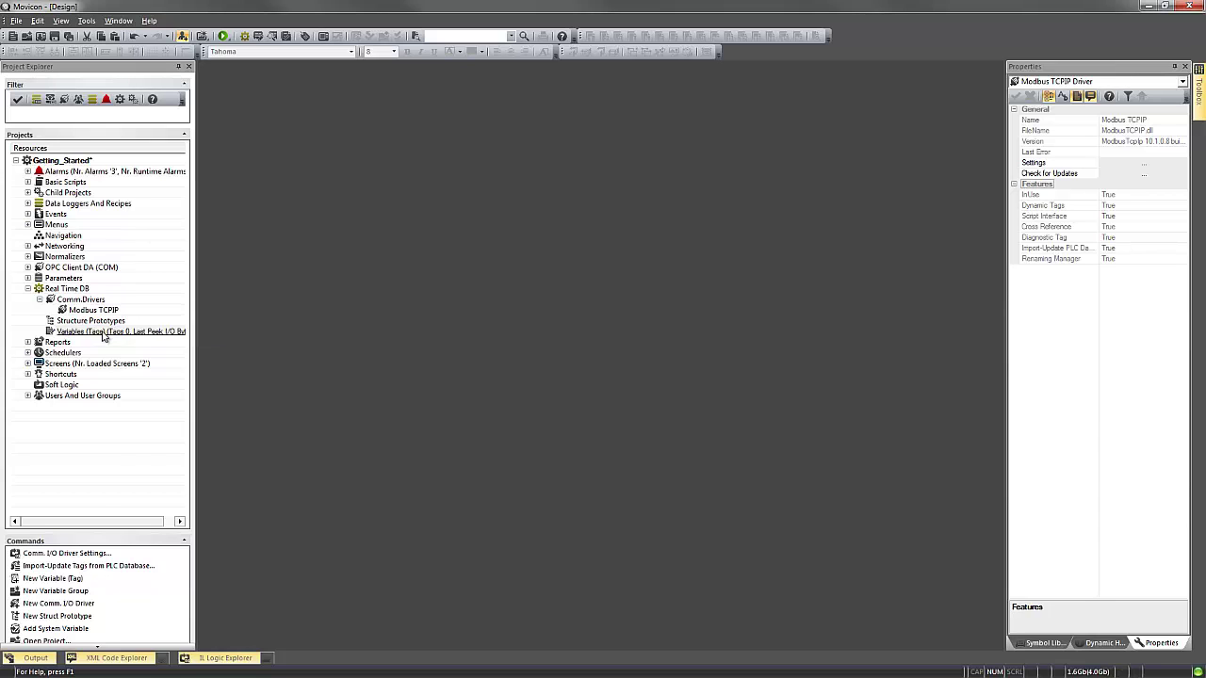
pyautogui.click(125, 341)
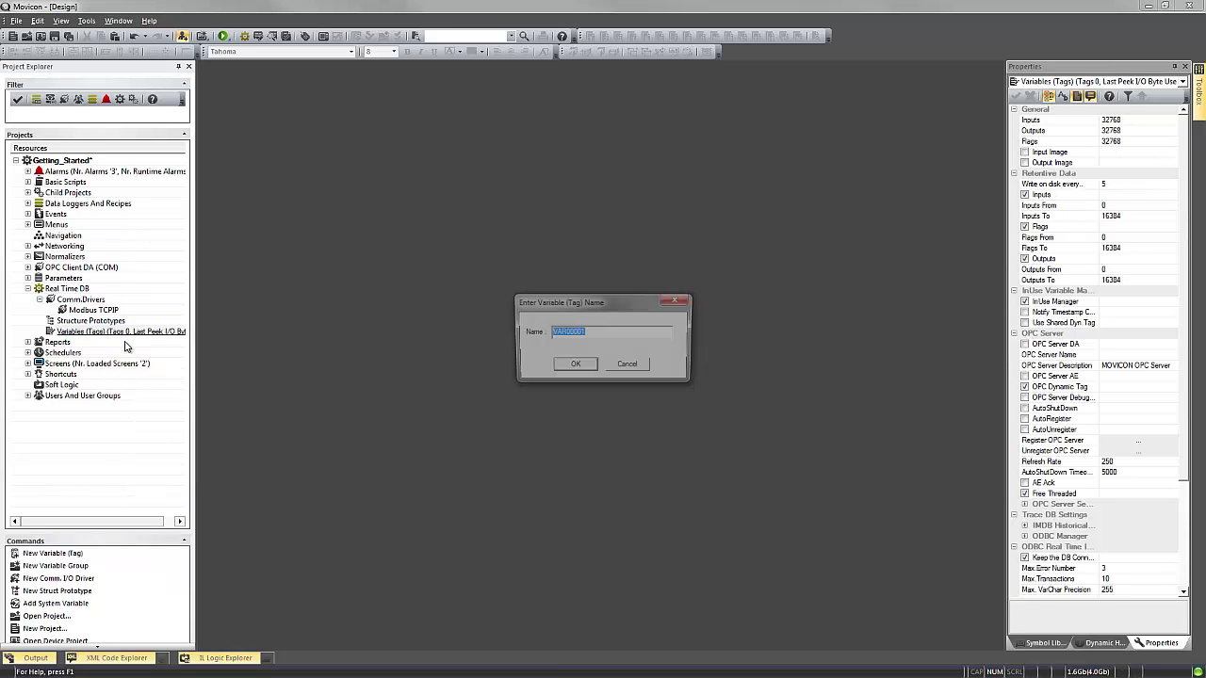
pyautogui.click(572, 365)
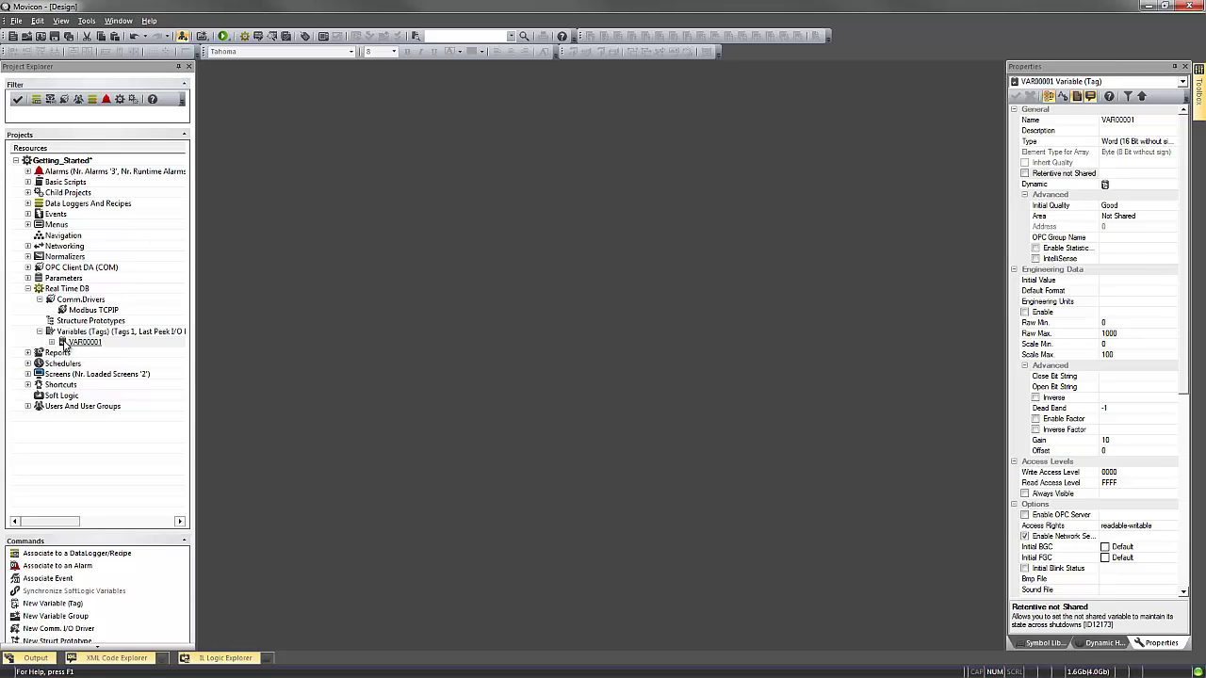
# Keep VAR00001 as a Word tag, enable Retentive not Shared, and select its Dynamic property.
pyautogui.click(64, 346)
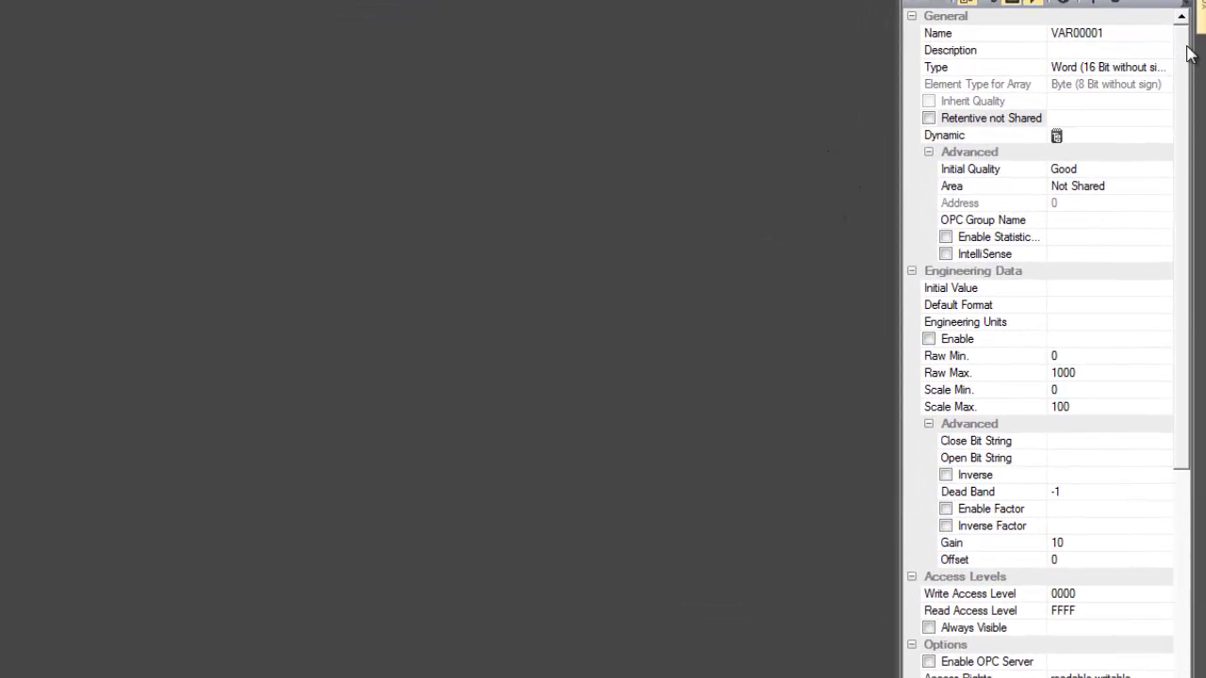
pyautogui.moveTo(1187, 54); pyautogui.dragTo(1201, 354)
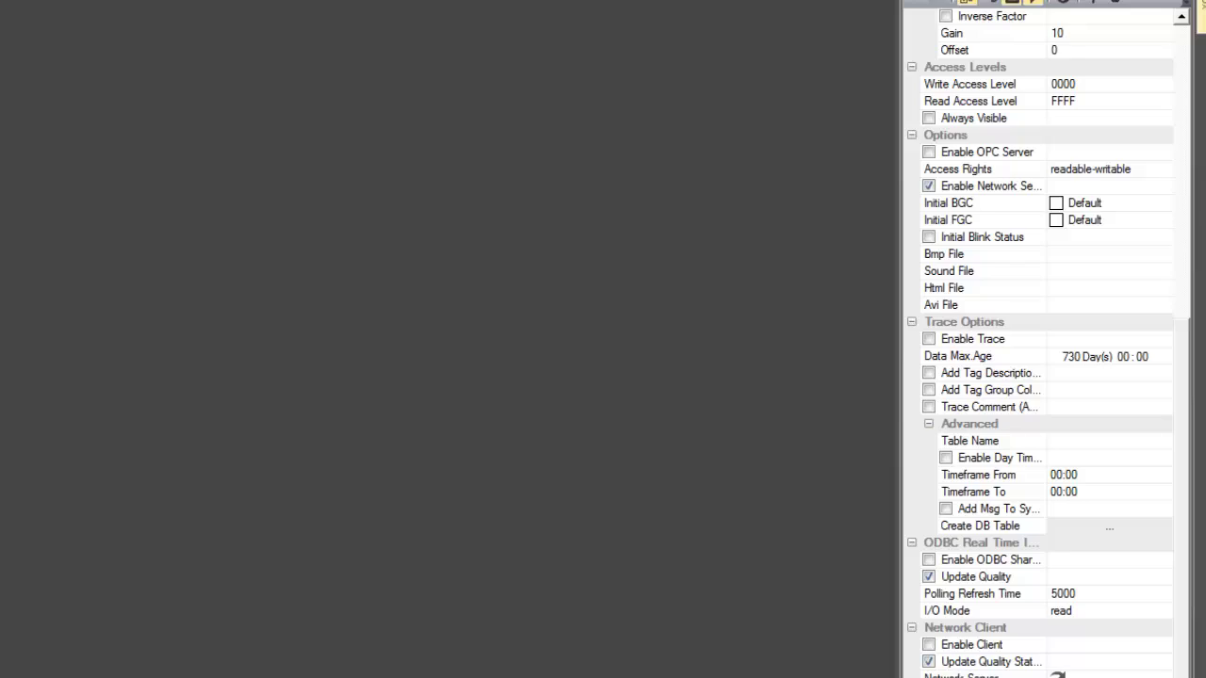
pyautogui.scroll(10, 1178, 85)
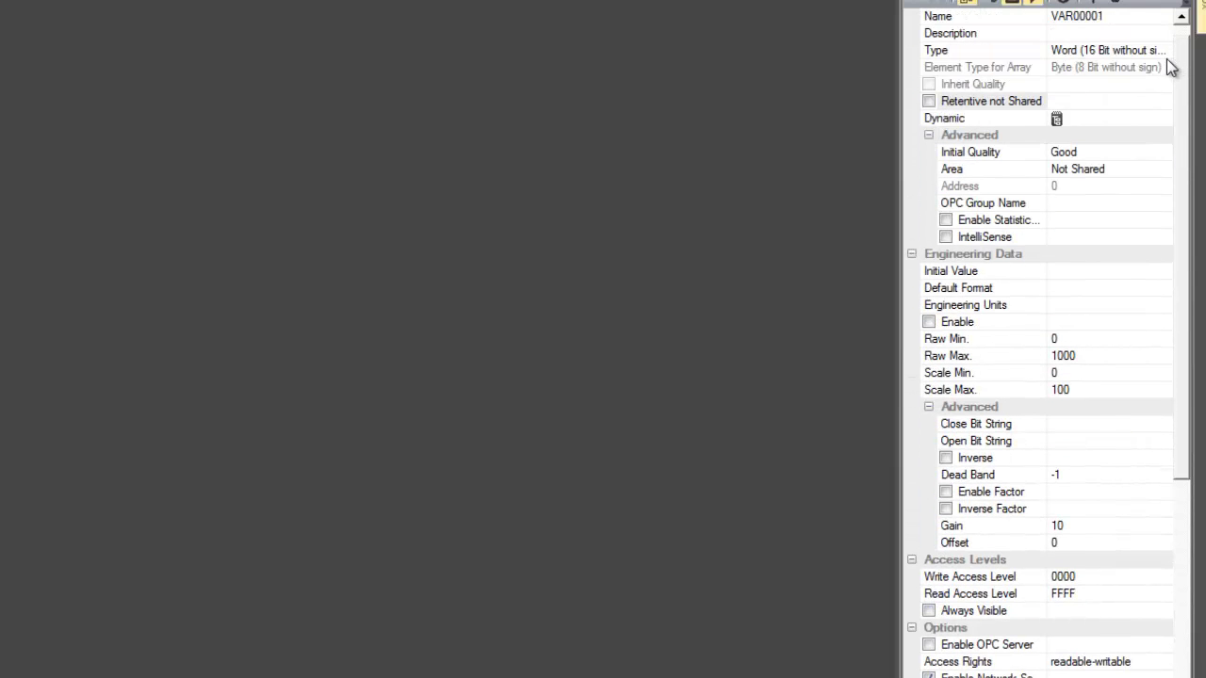
pyautogui.click(1174, 57)
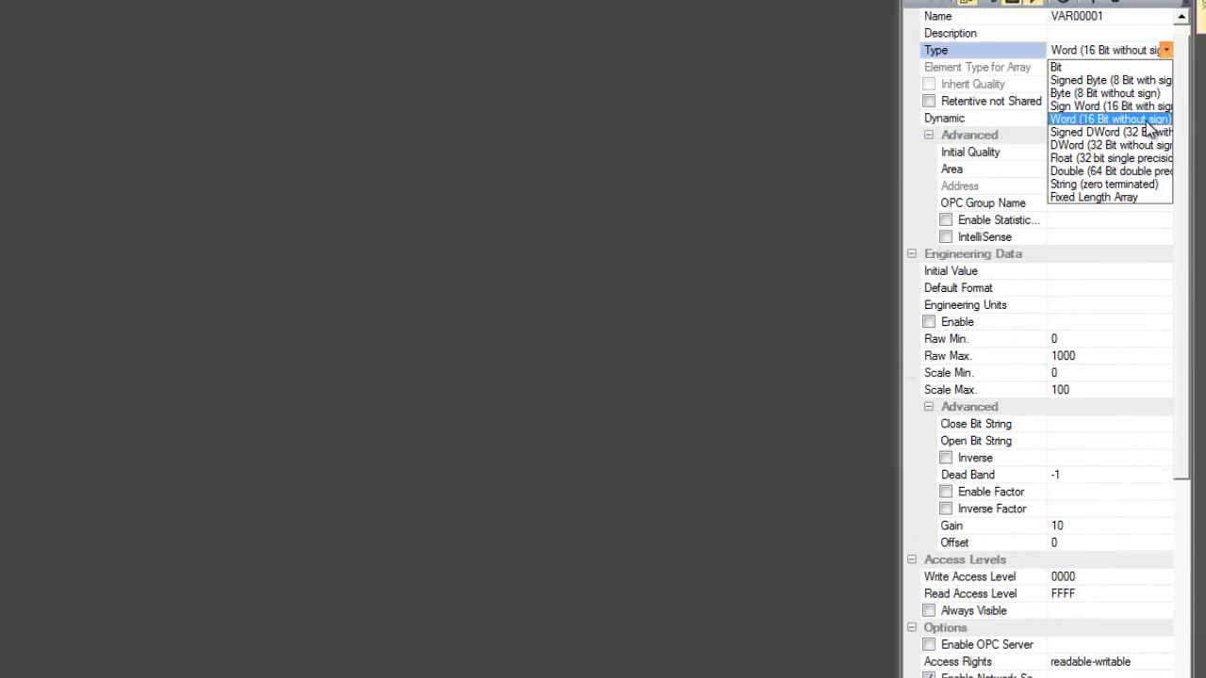
pyautogui.click(977, 106)
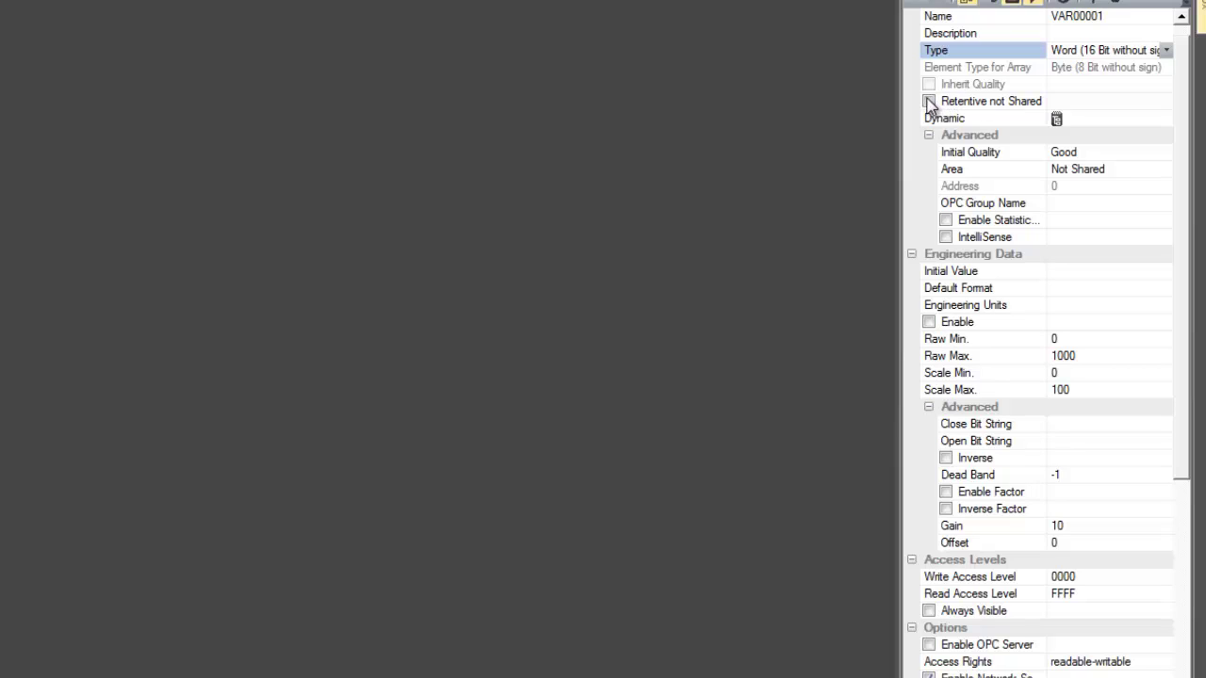
pyautogui.click(930, 102)
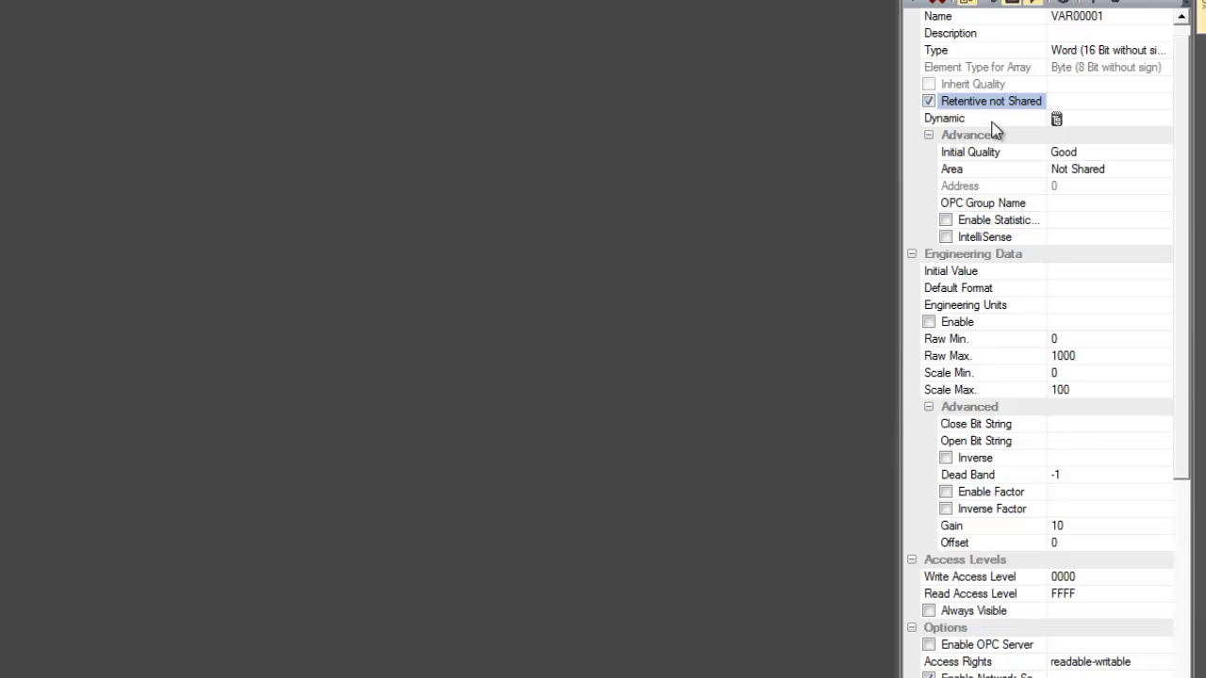
pyautogui.click(992, 124)
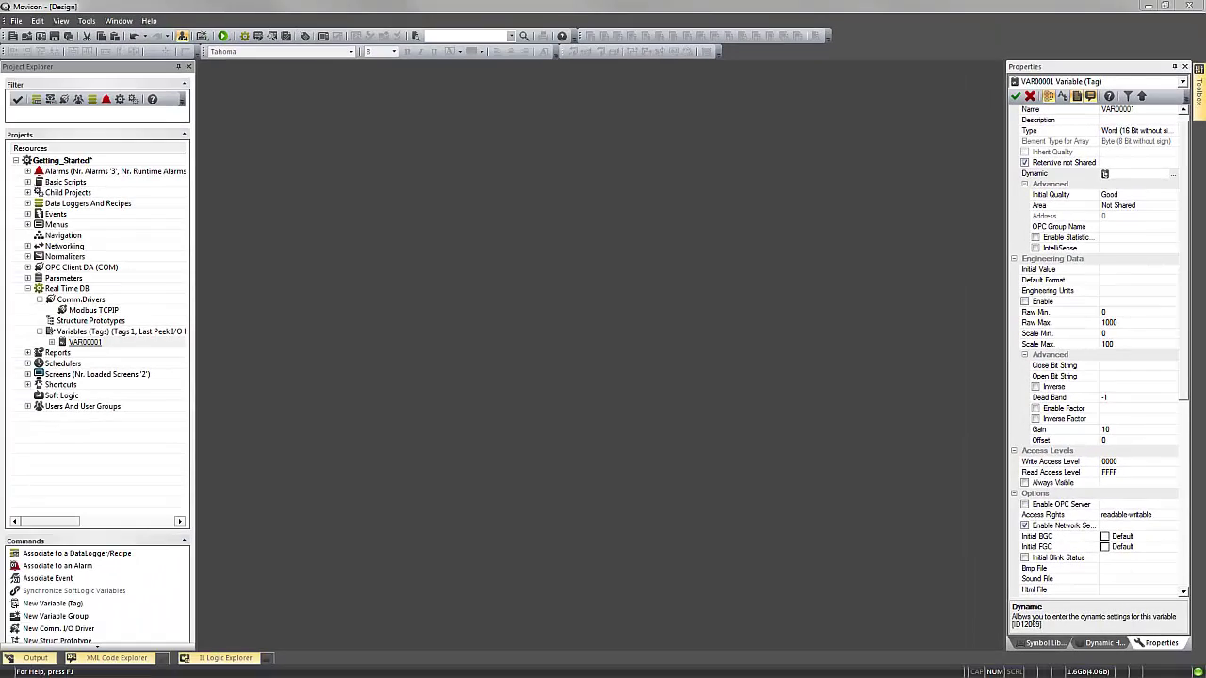
# Link VAR00001's Dynamic property to a Modbus TCPIP multiple-registers task on station Sim1.
pyautogui.click(1173, 173)
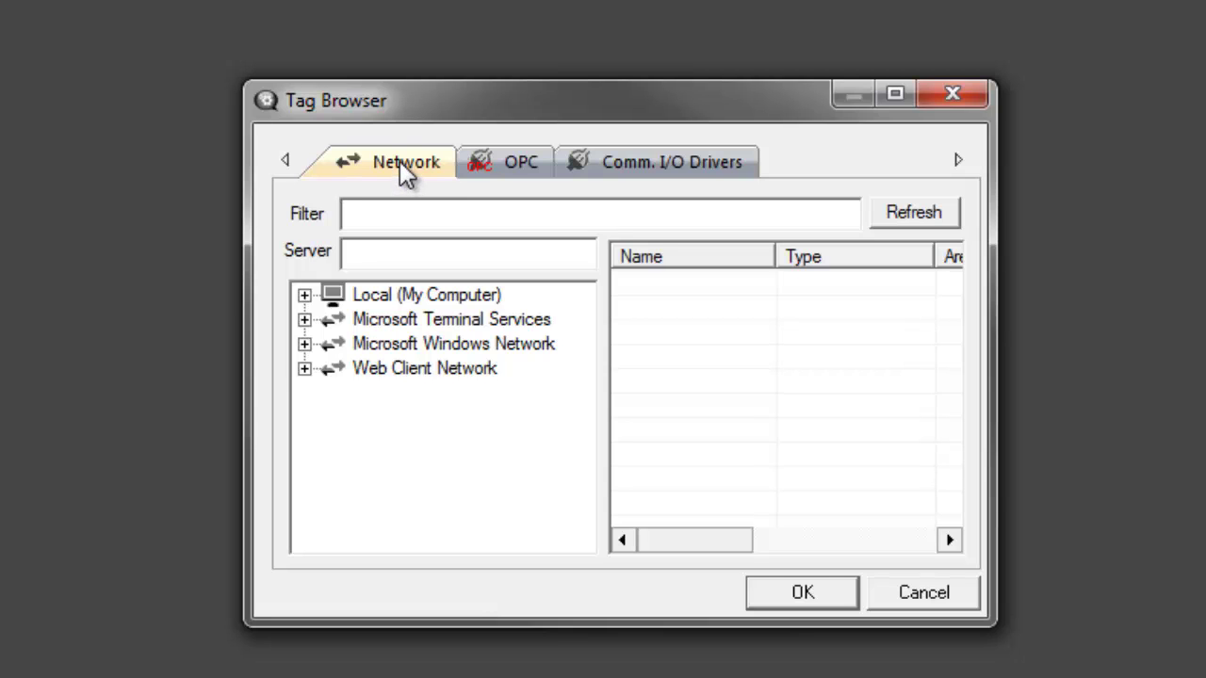
pyautogui.click(522, 169)
pyautogui.click(617, 168)
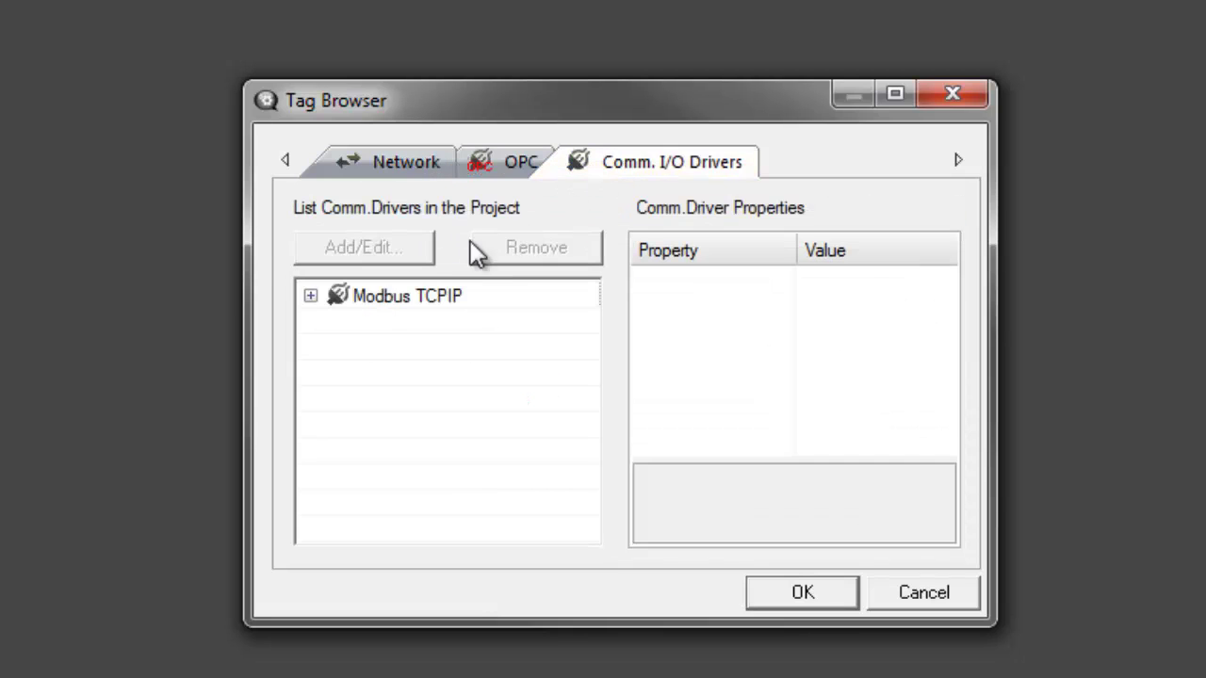
pyautogui.click(382, 294)
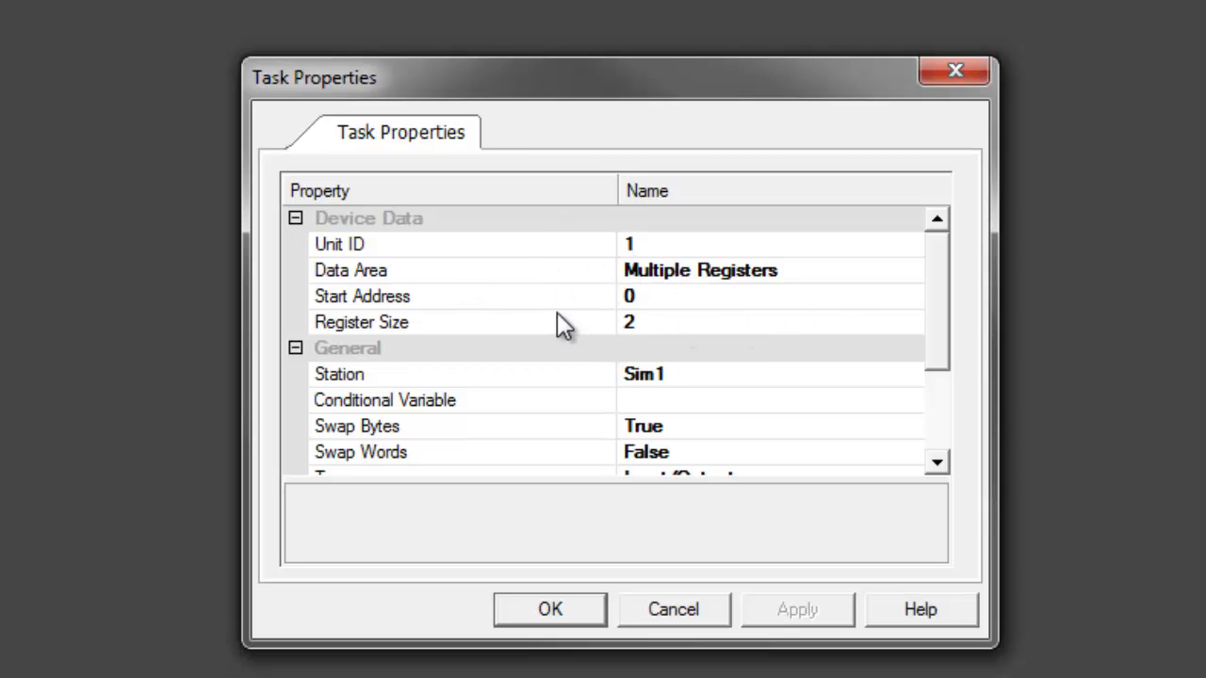
pyautogui.click(558, 611)
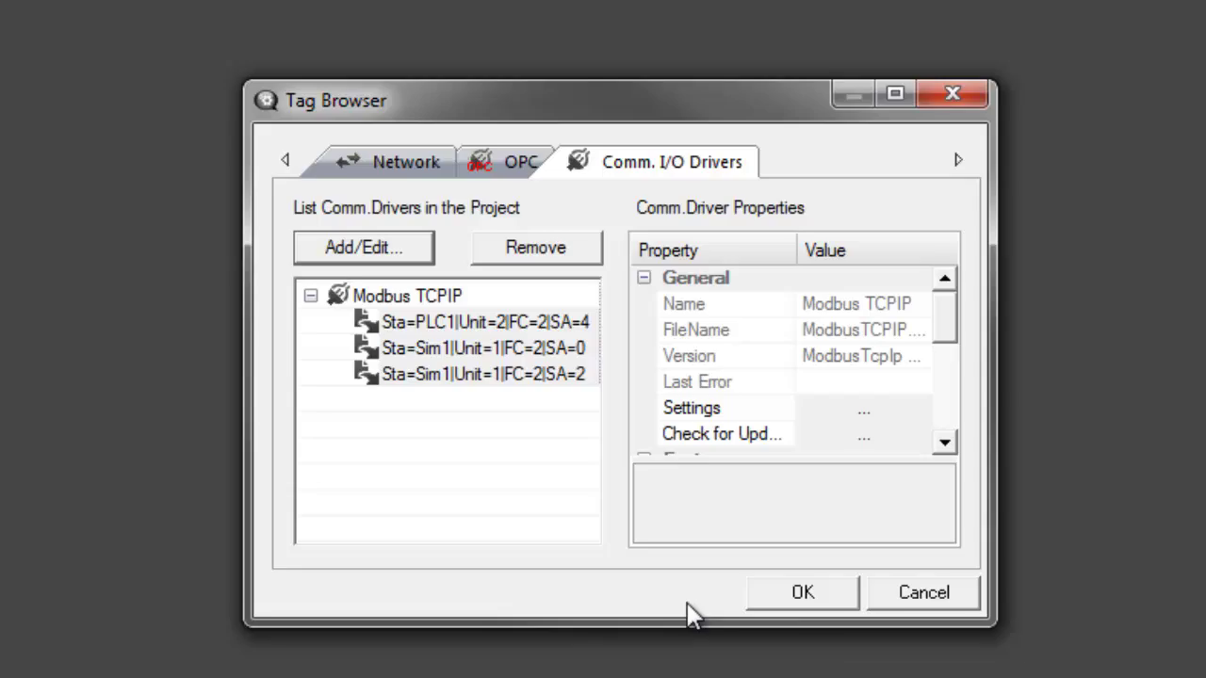
pyautogui.click(798, 599)
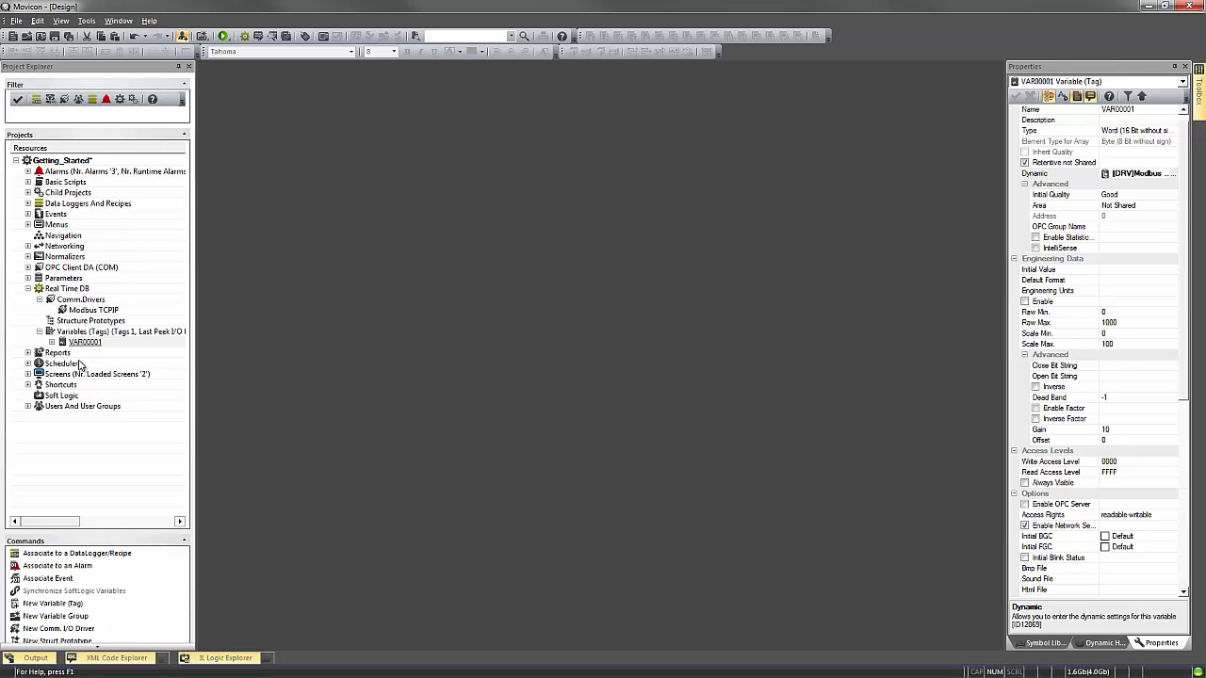
# Open Screen1 and draw an EditBox-Display object near its top-left.
pyautogui.click(28, 374)
pyautogui.doubleClick(66, 396)
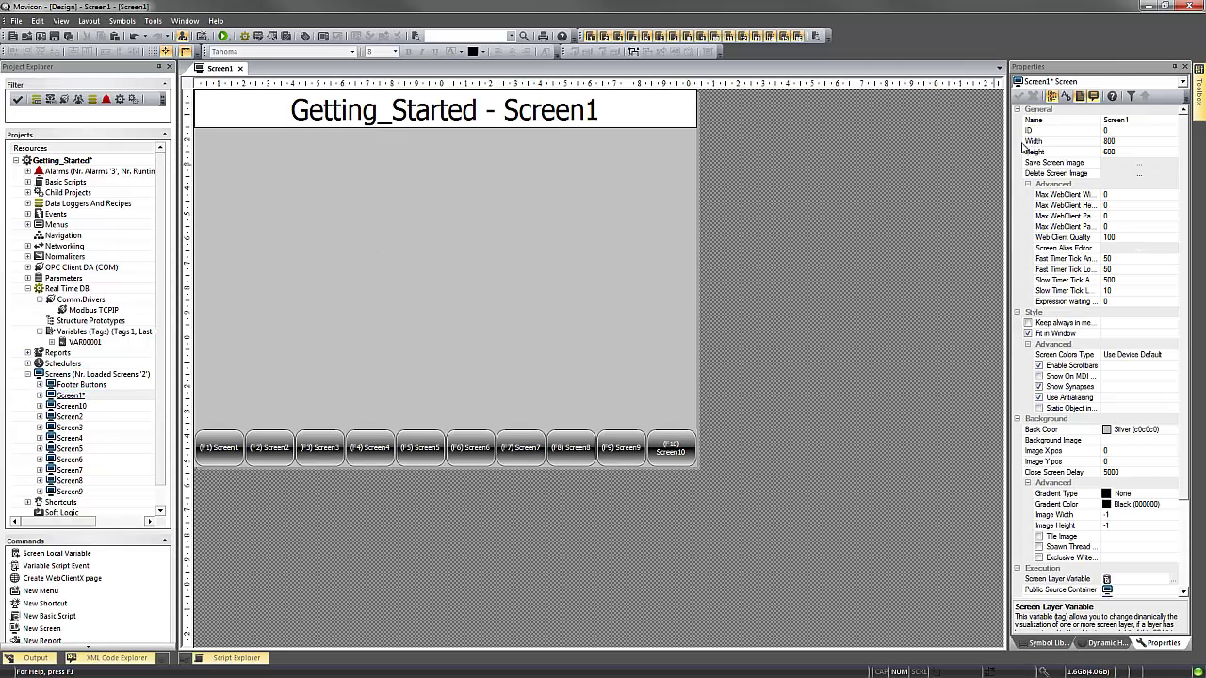
pyautogui.moveTo(1199, 100)
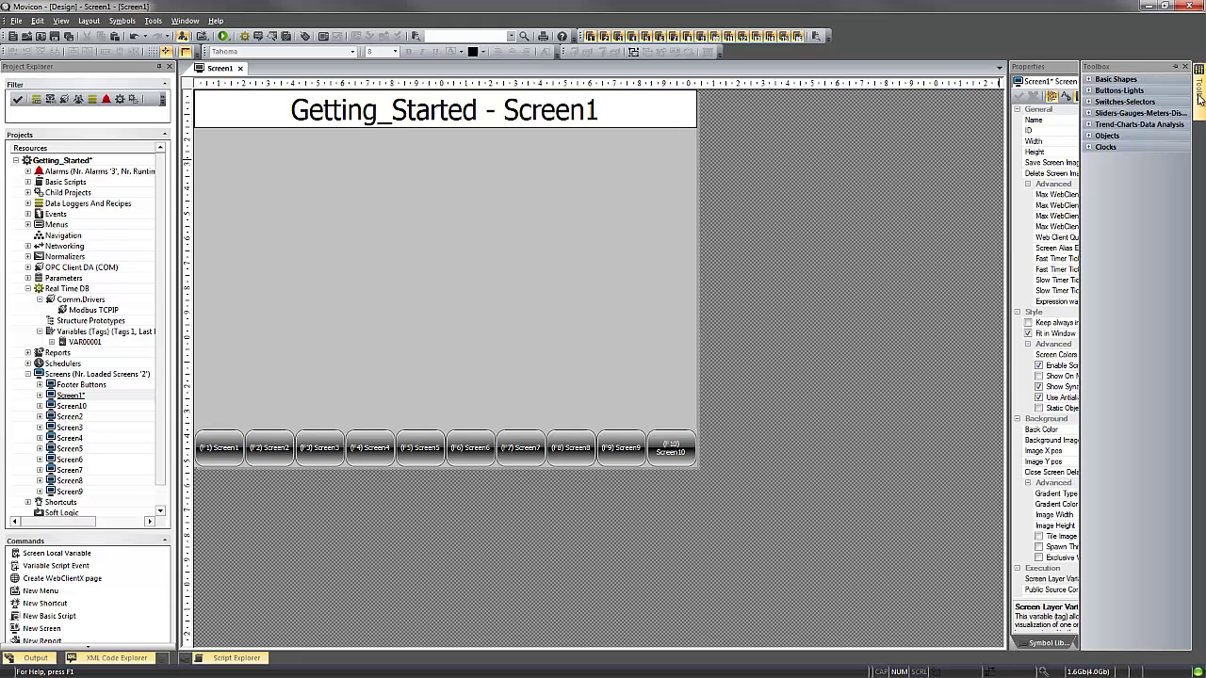
pyautogui.click(1107, 135)
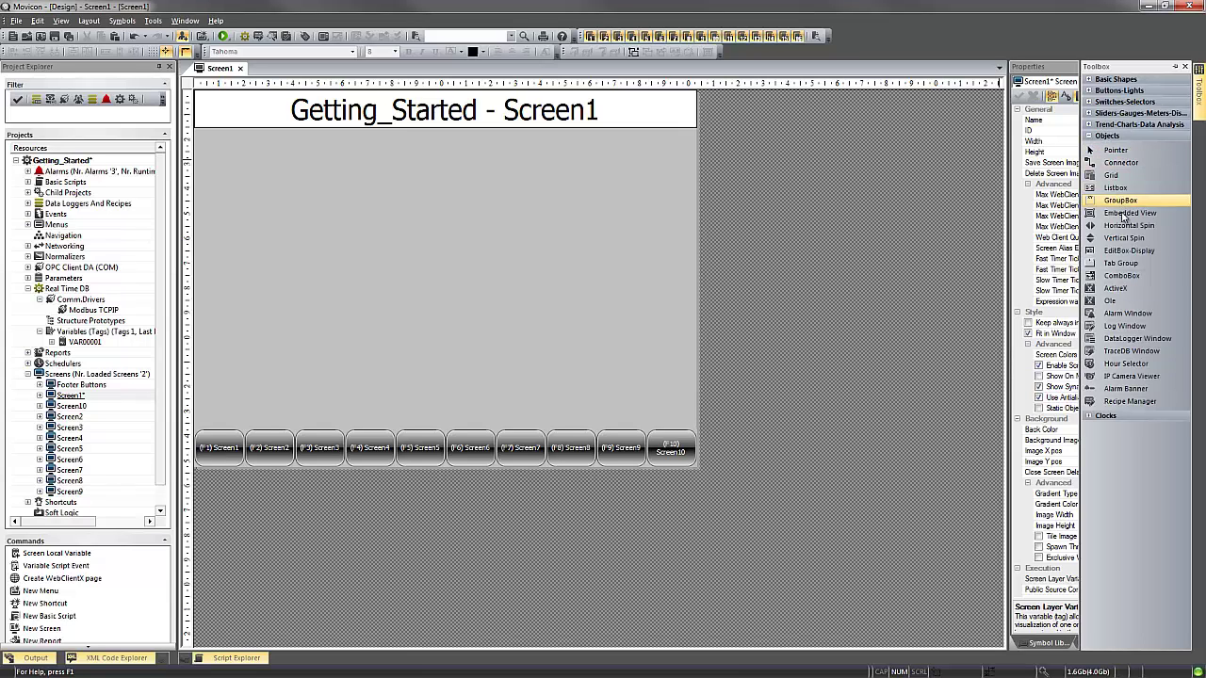
pyautogui.click(1137, 252)
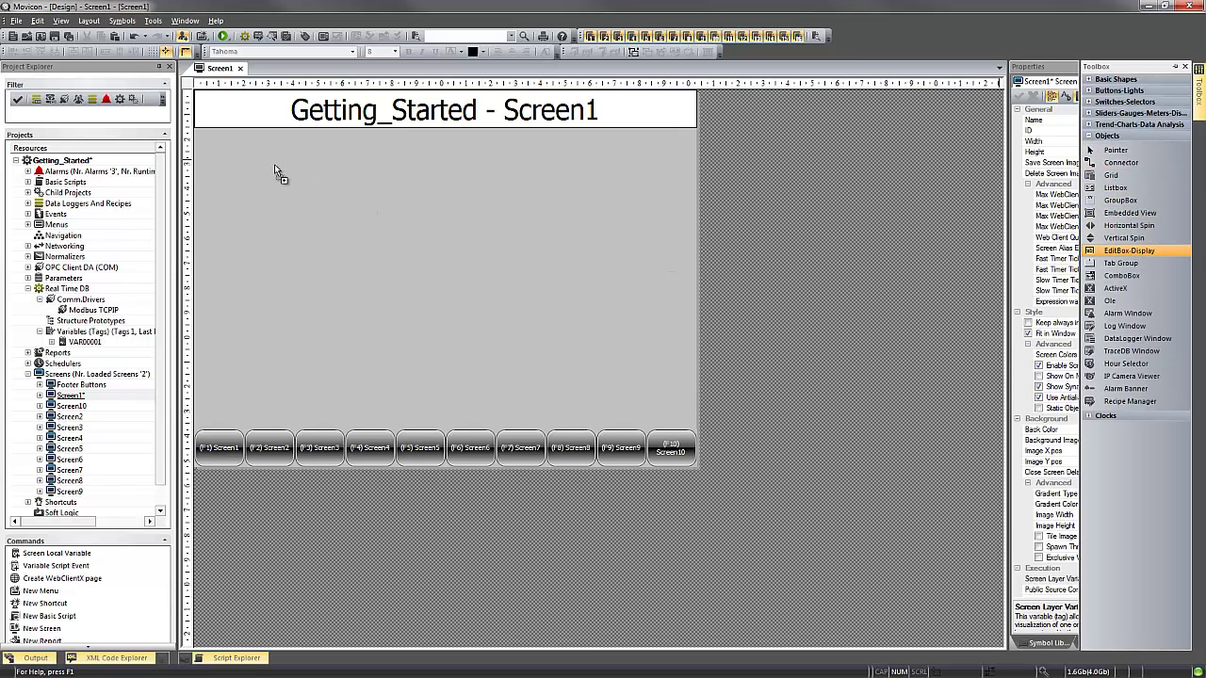
pyautogui.moveTo(274, 168)
pyautogui.mouseDown()
pyautogui.moveTo(389, 231)
pyautogui.moveTo(296, 198)
pyautogui.mouseUp()
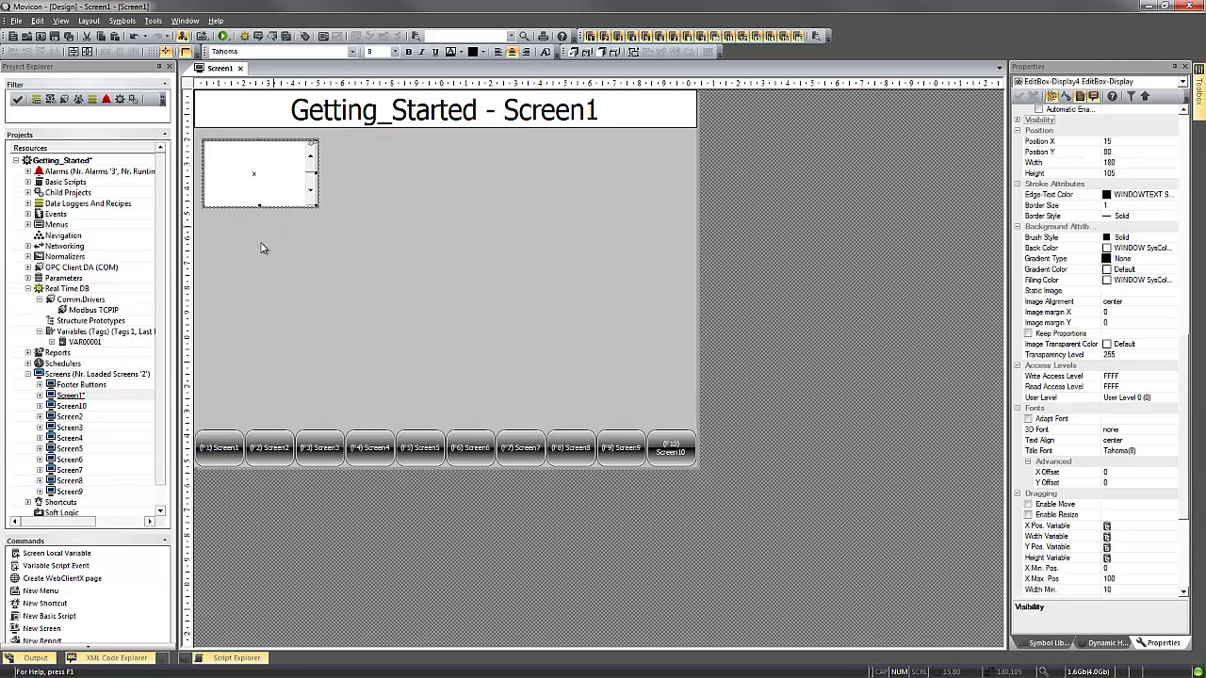
# Set the edit box's display variable to VAR00001 from the Tag Browser.
pyautogui.moveTo(68, 344); pyautogui.dragTo(270, 185)
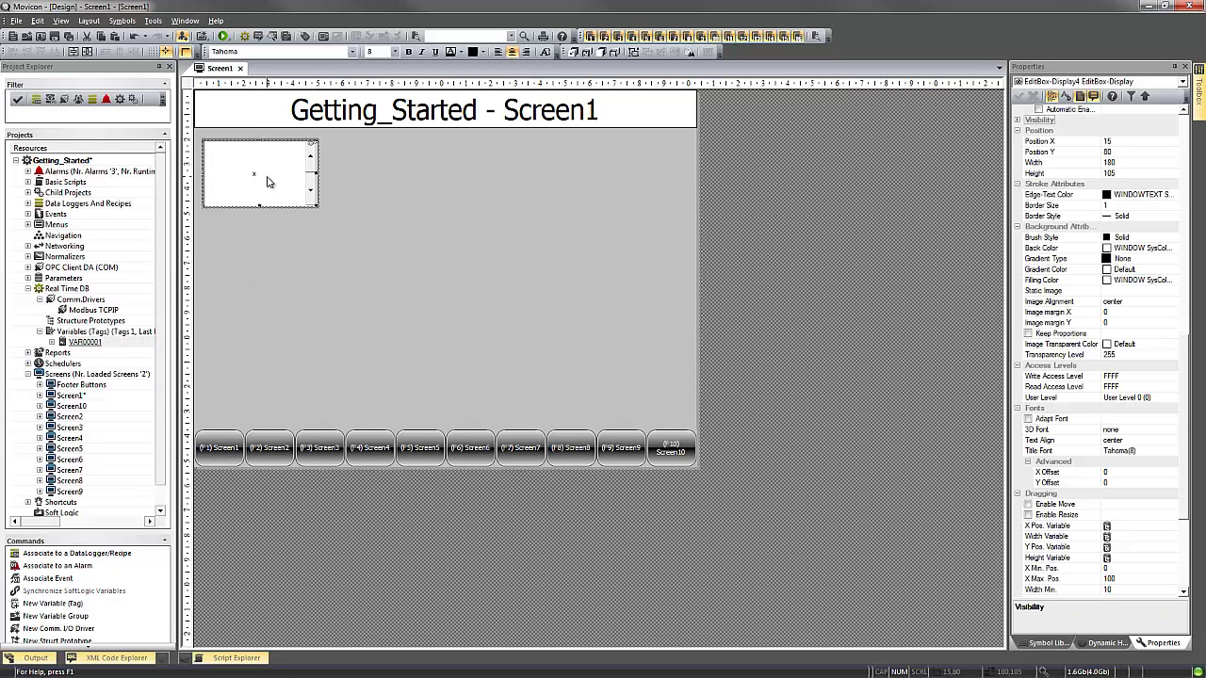
pyautogui.click(314, 253)
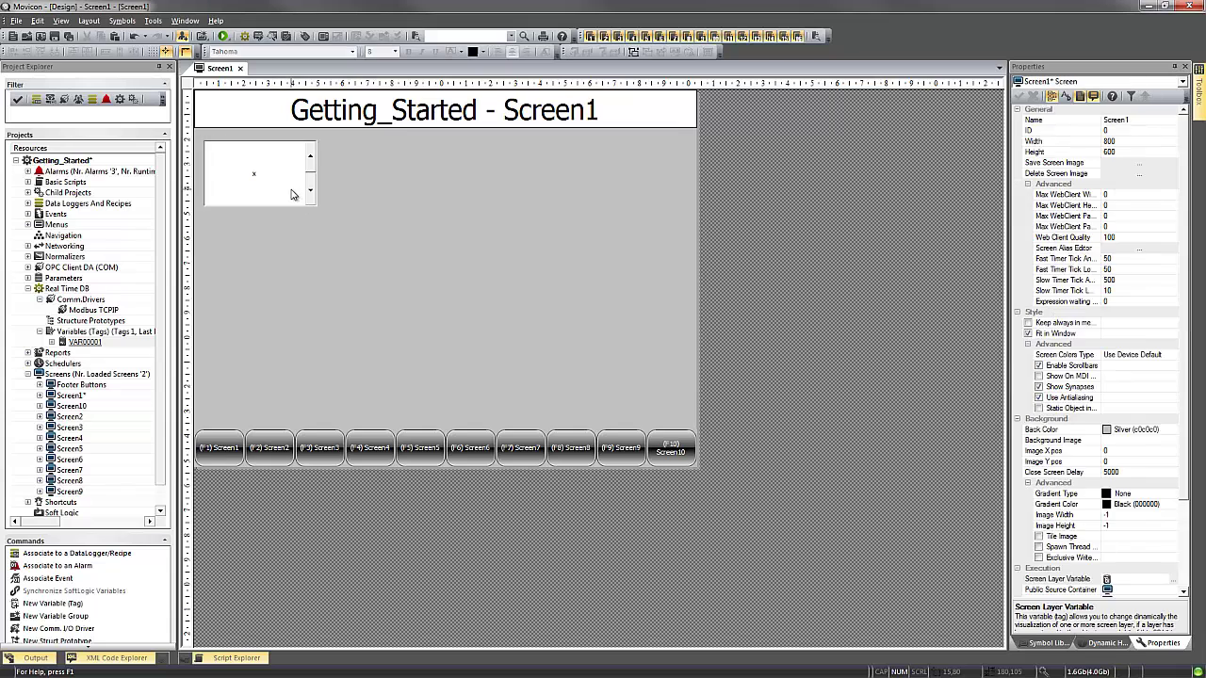
pyautogui.click(313, 202)
pyautogui.click(1183, 133)
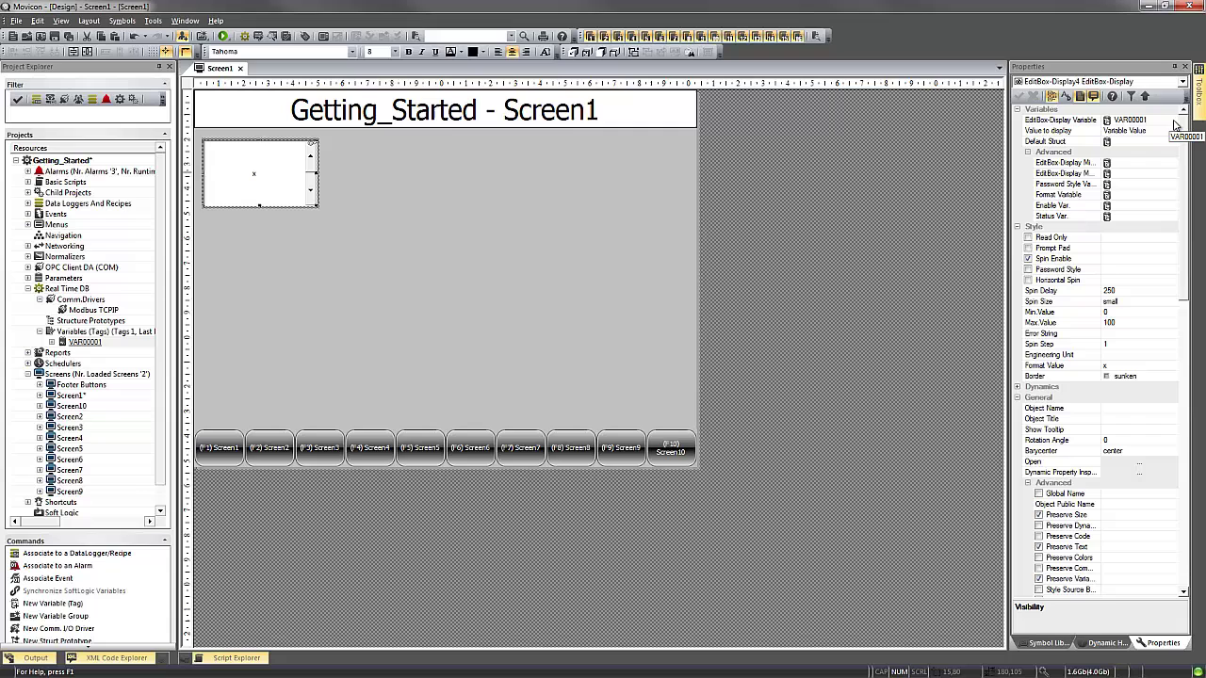
pyautogui.click(1173, 122)
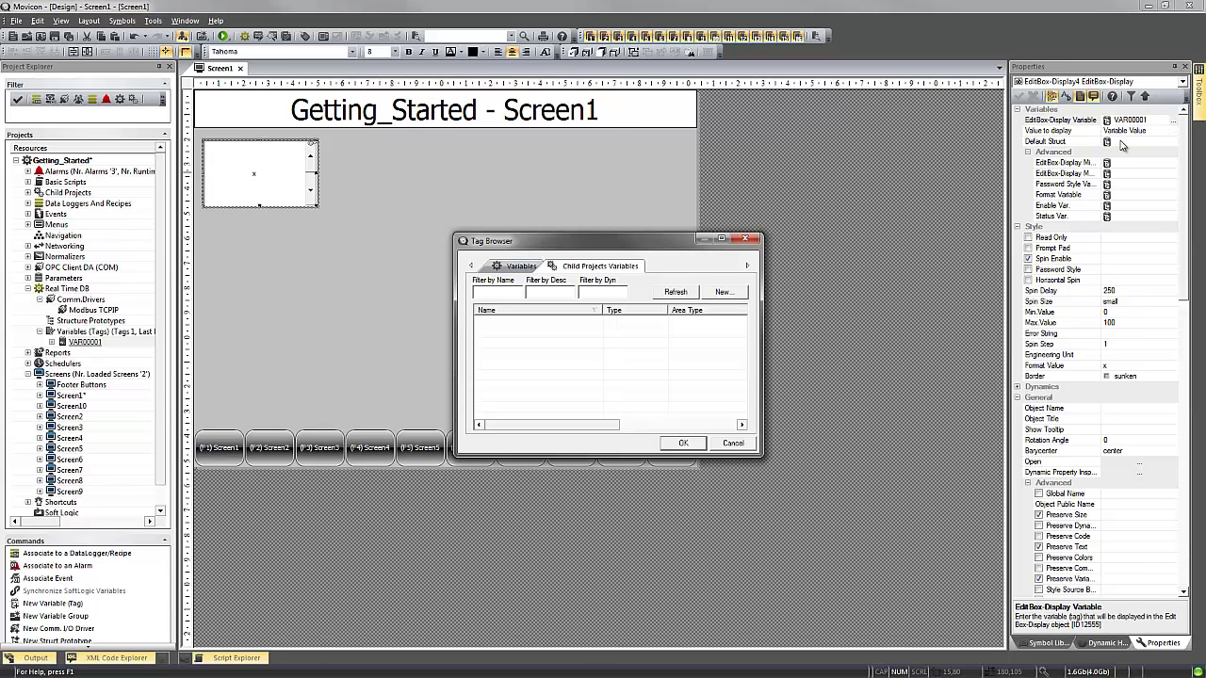
pyautogui.click(518, 265)
pyautogui.doubleClick(494, 324)
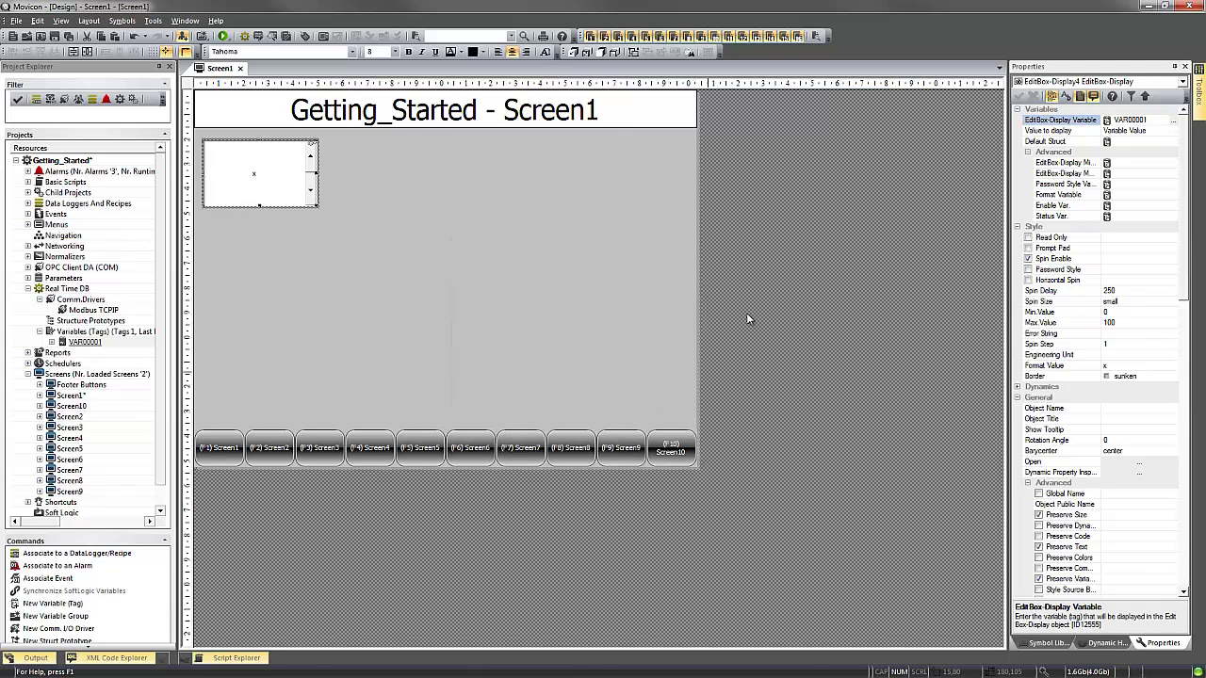
# Save the project and start it in runtime, dismissing the Evaluation Mode notice.
pyautogui.click(224, 37)
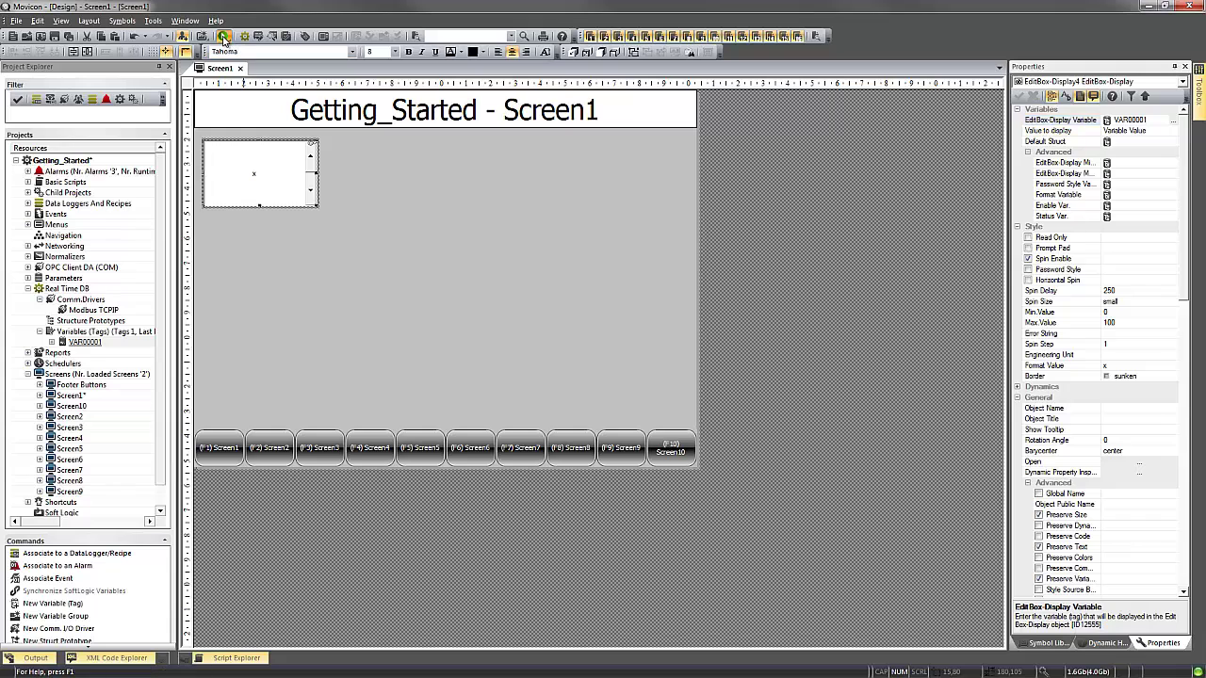
pyautogui.click(543, 362)
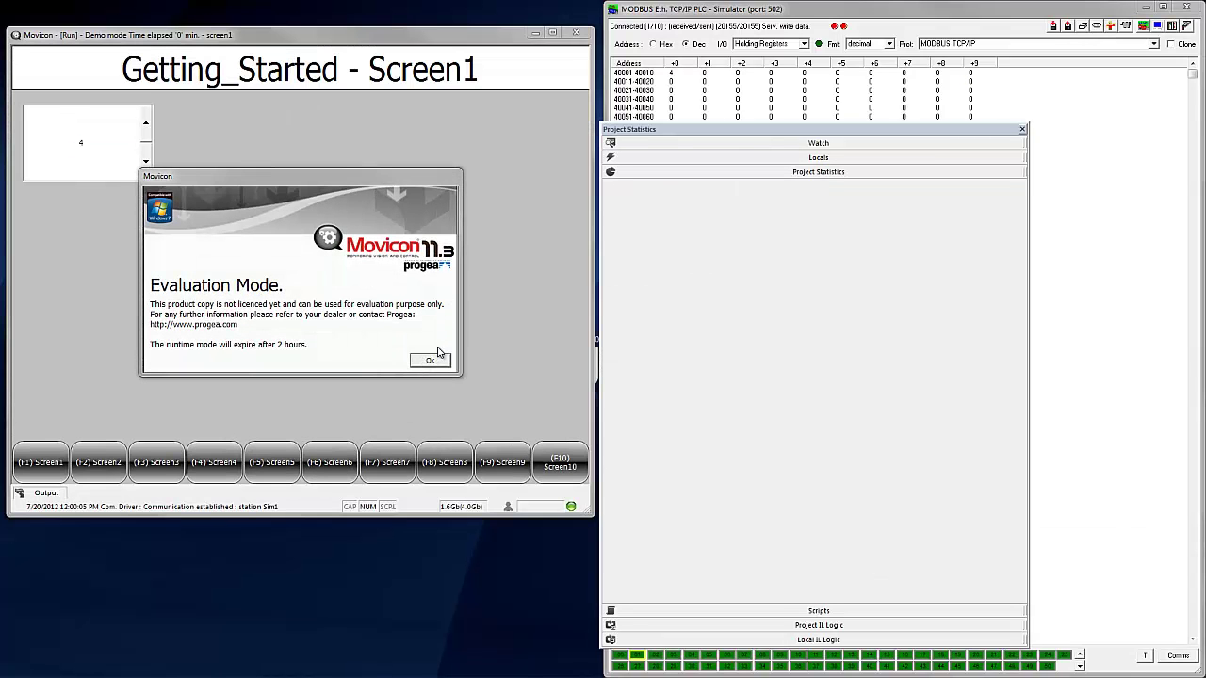
pyautogui.click(442, 364)
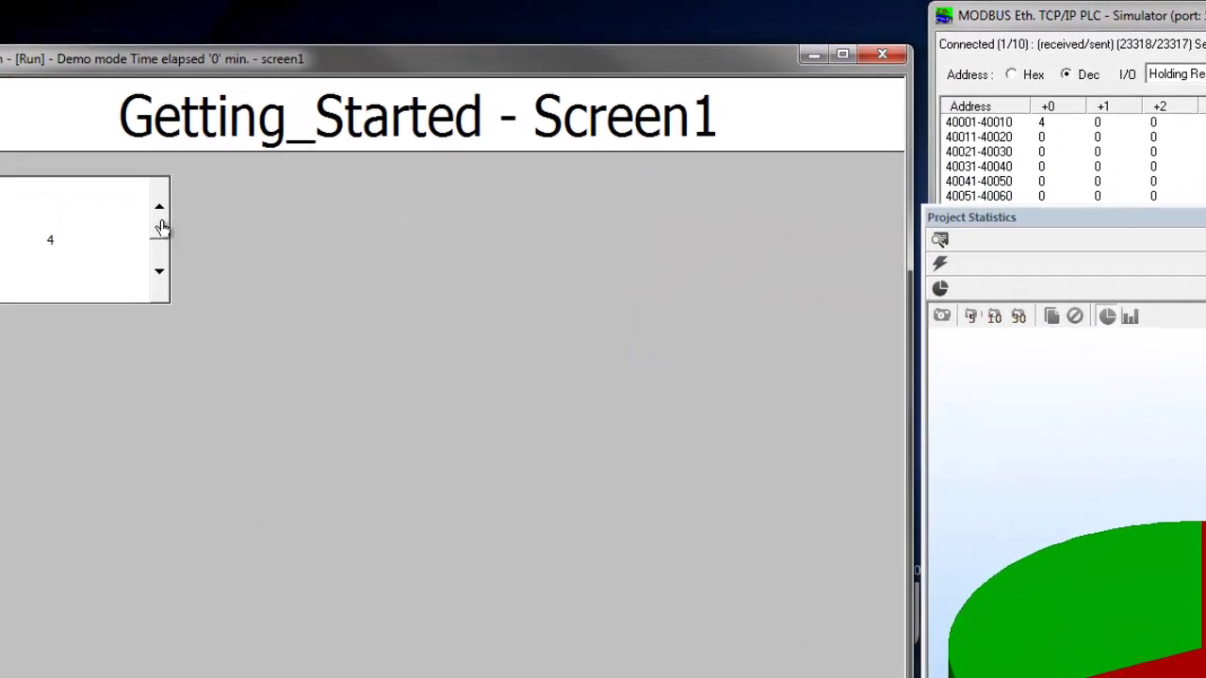
# Adjust the edit box value with the spin arrows until it reads 29.
pyautogui.moveTo(154, 178); pyautogui.dragTo(153, 178)
pyautogui.moveTo(156, 294); pyautogui.dragTo(156, 297)
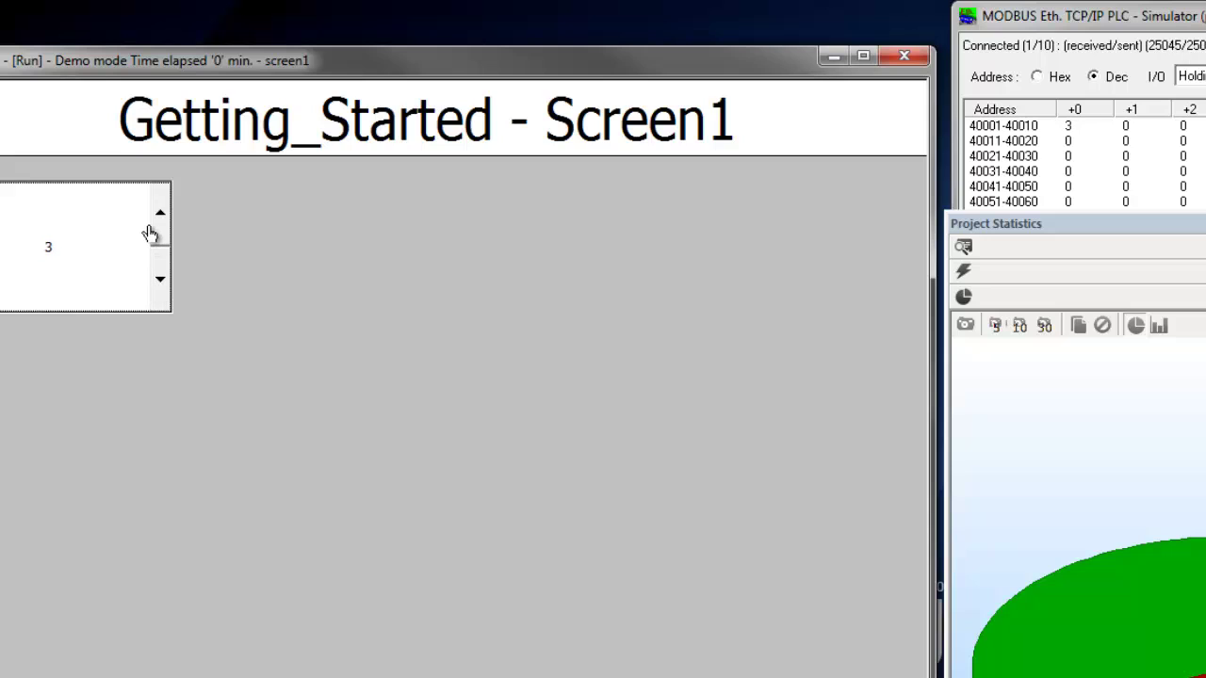
pyautogui.moveTo(153, 229); pyautogui.dragTo(162, 228)
pyautogui.click(158, 295)
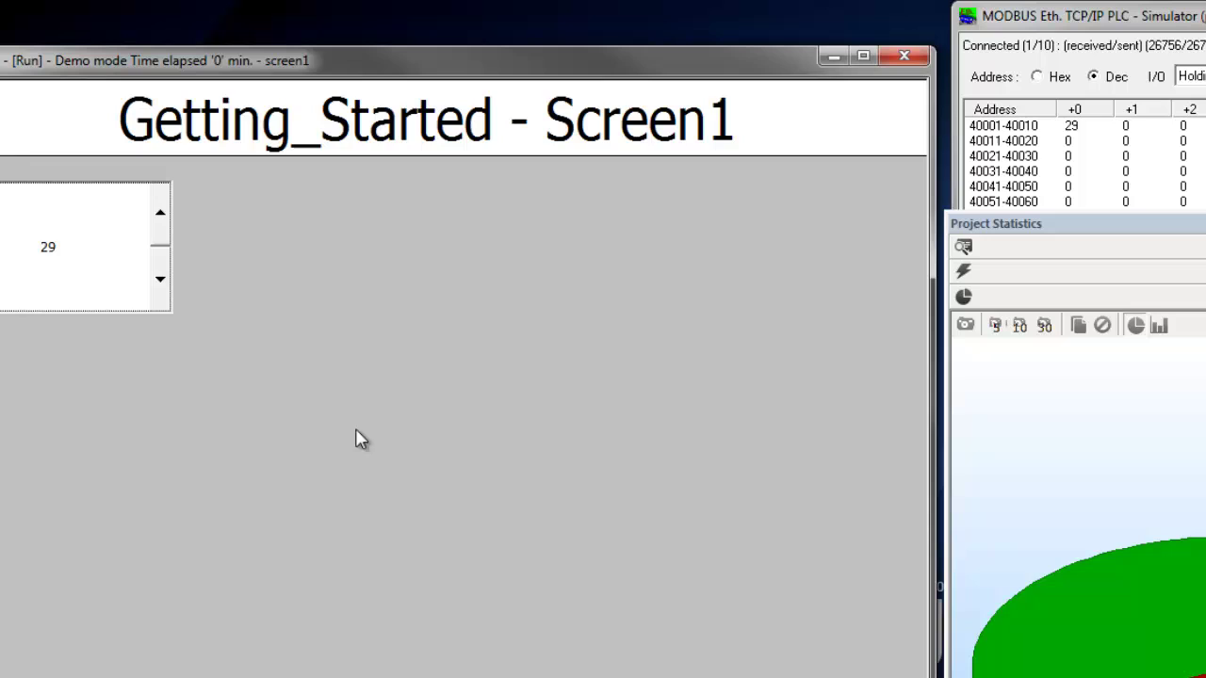